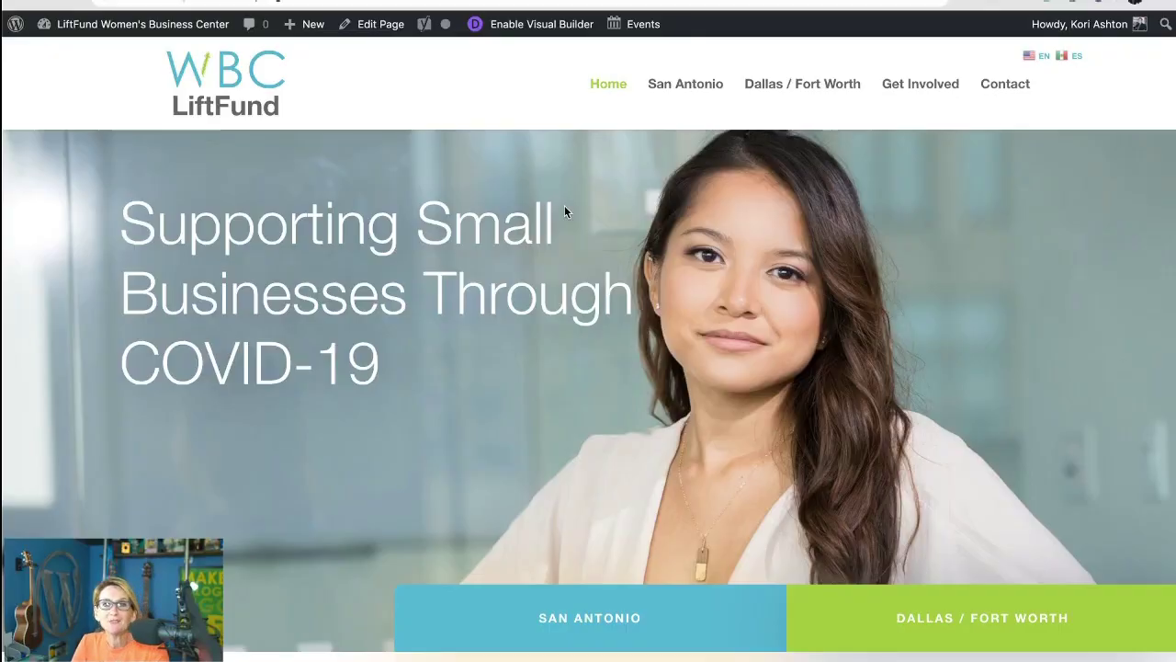
- Scroll the live homepage down to the 719, 1,680,141 and 315 counters
scroll(565, 212, down, 5)
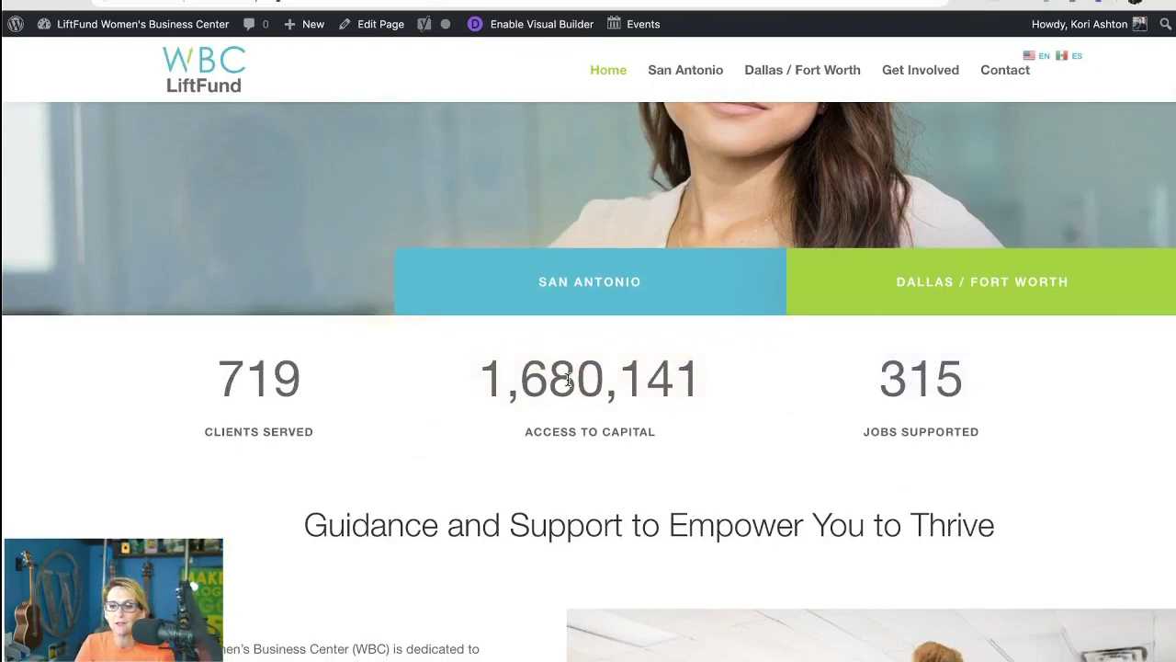
- Enable the Visual Builder and open settings for the 1,680,141 Access to Capital counter
click(530, 27)
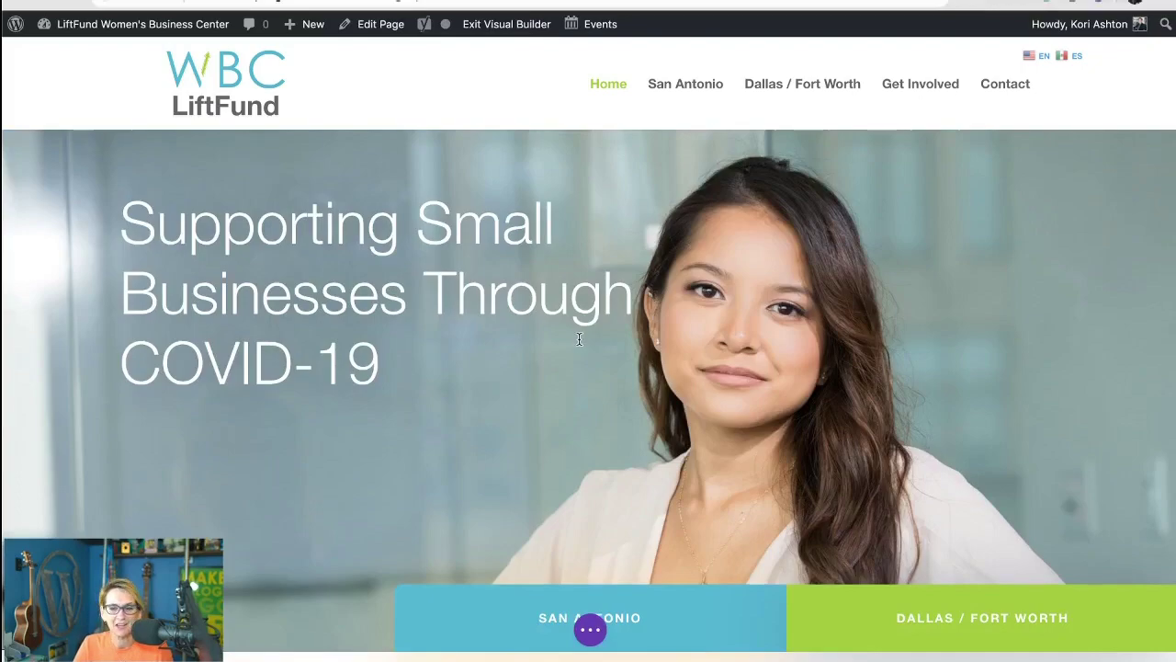
mouse_move(584, 355)
scroll(584, 354, down, 5)
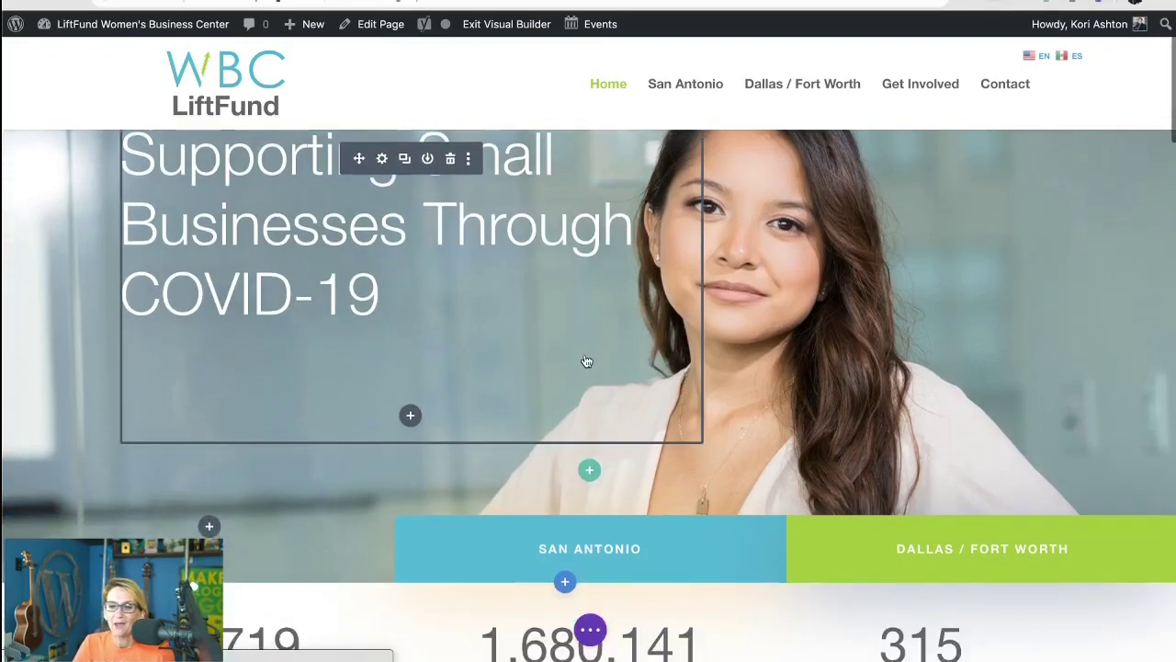
scroll(585, 355, down, 1)
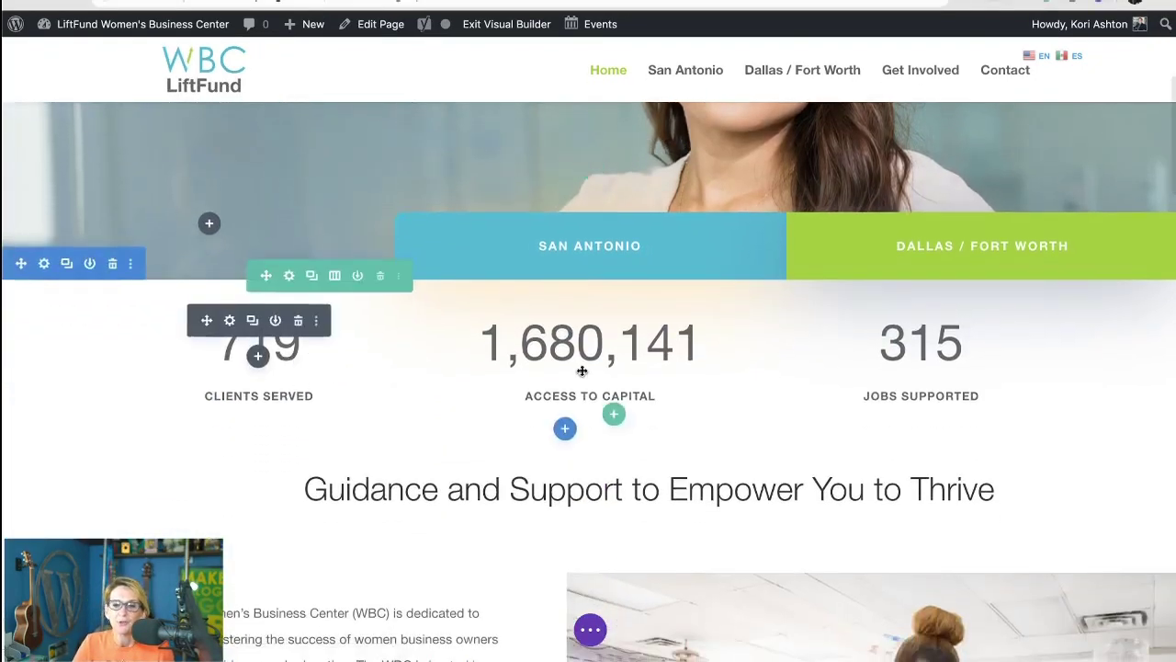
mouse_move(688, 367)
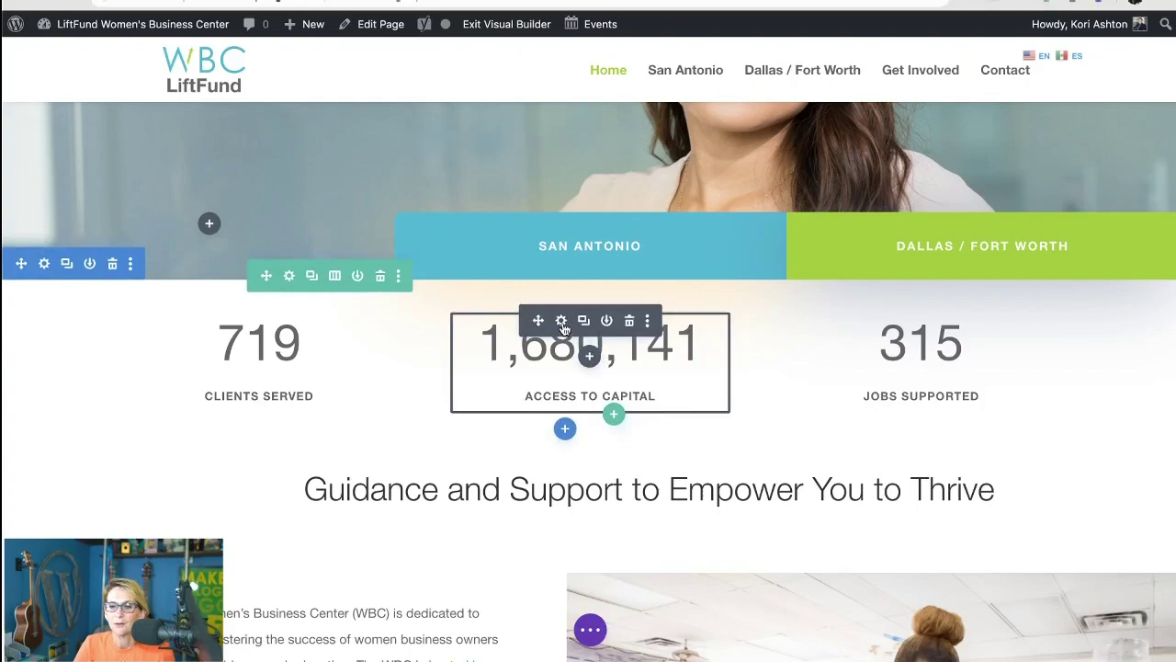
click(561, 321)
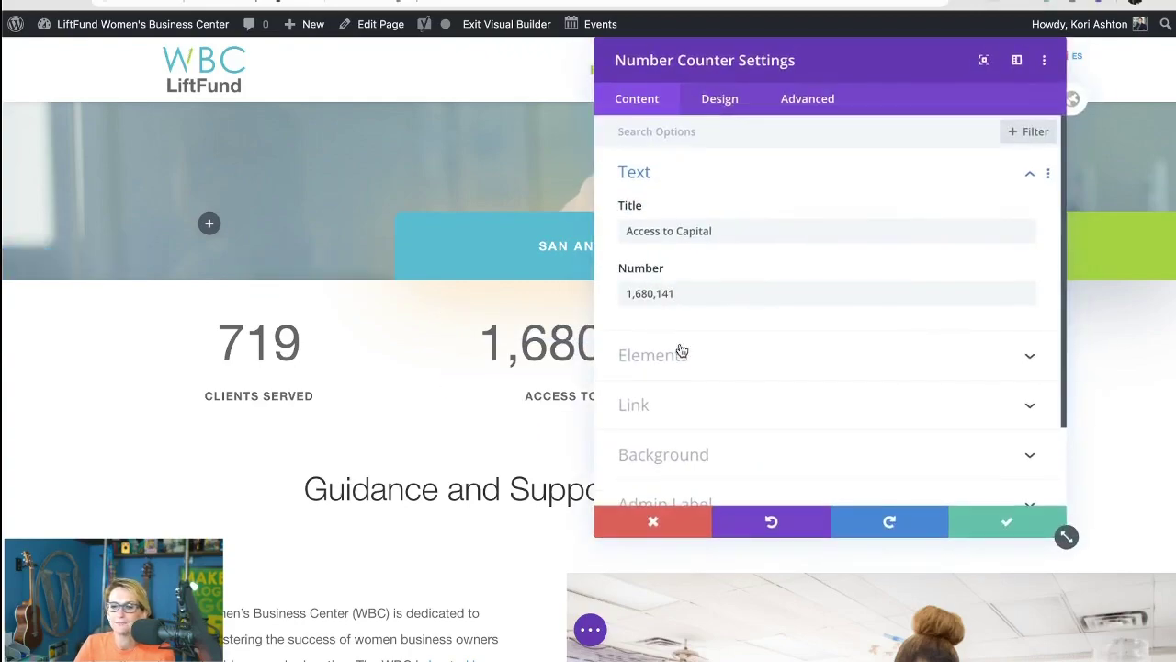
- Turn the Percent Sign on, then off again, and switch to the Advanced tab
click(676, 359)
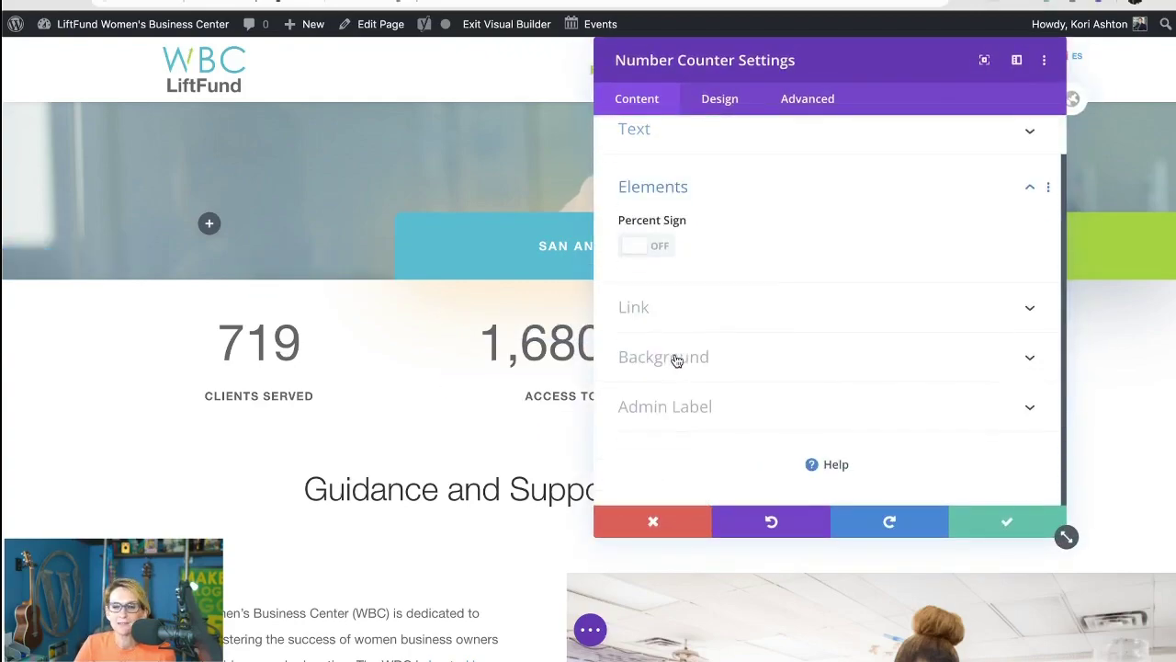
click(659, 257)
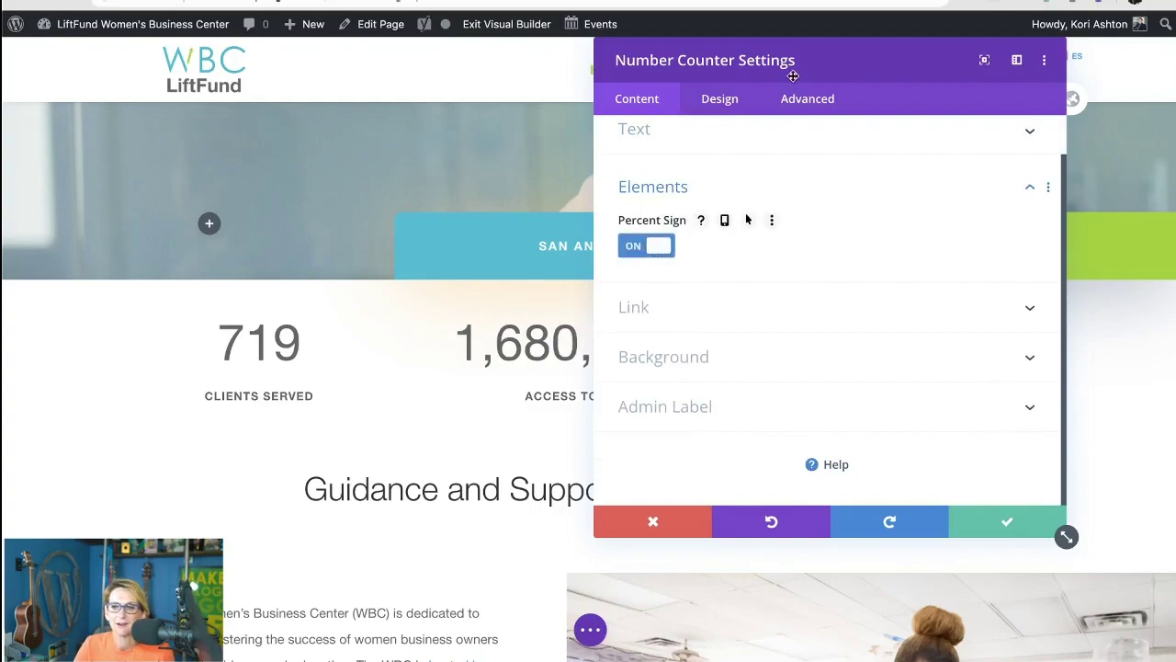
drag(793, 77, 819, 48)
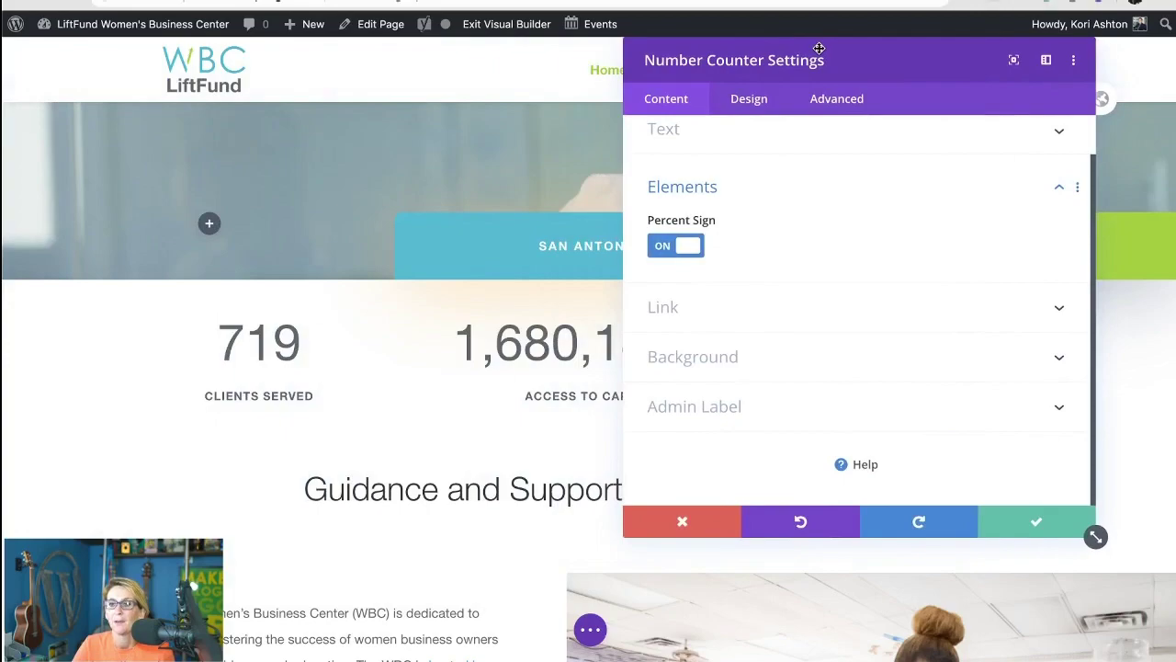
click(673, 258)
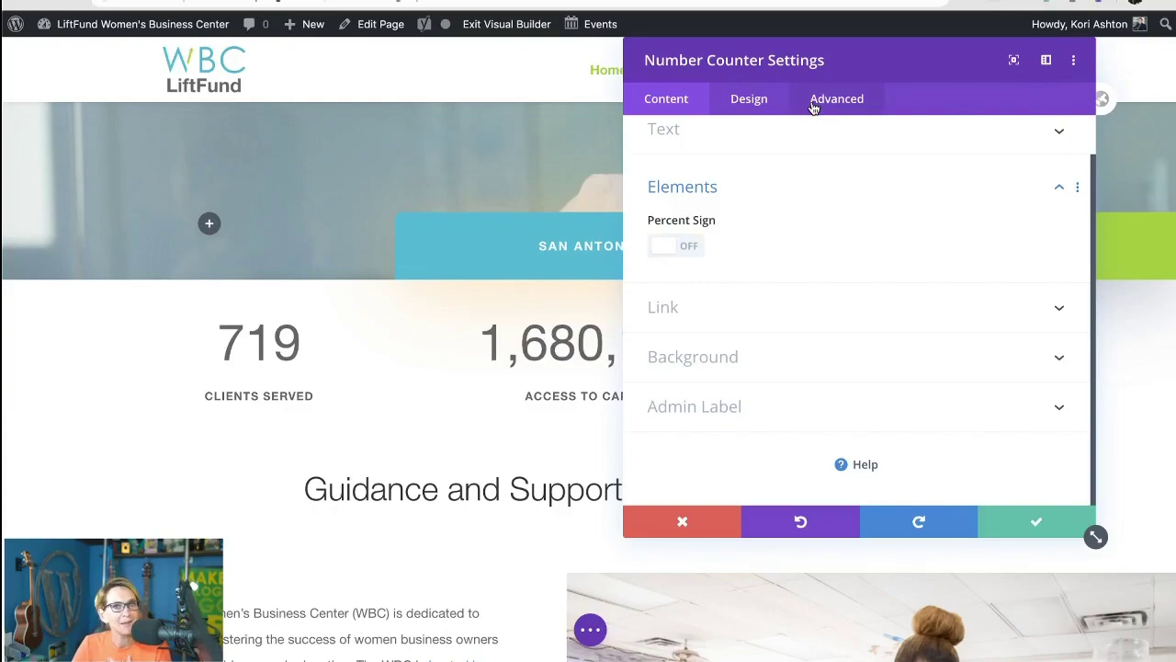
mouse_move(813, 241)
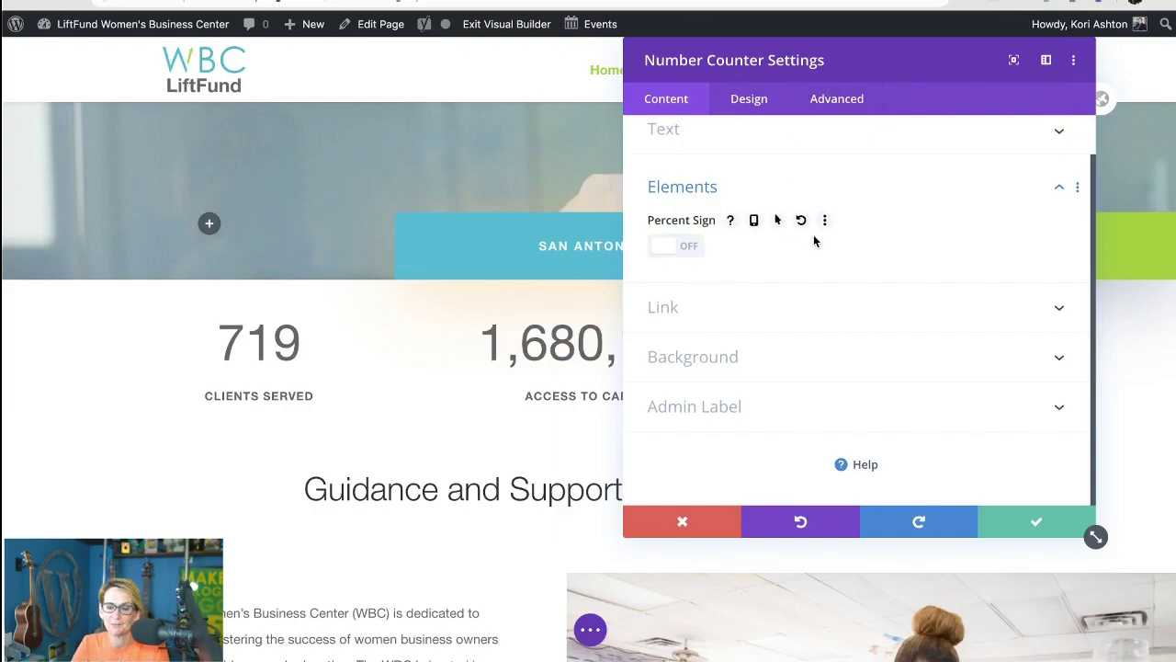
click(853, 109)
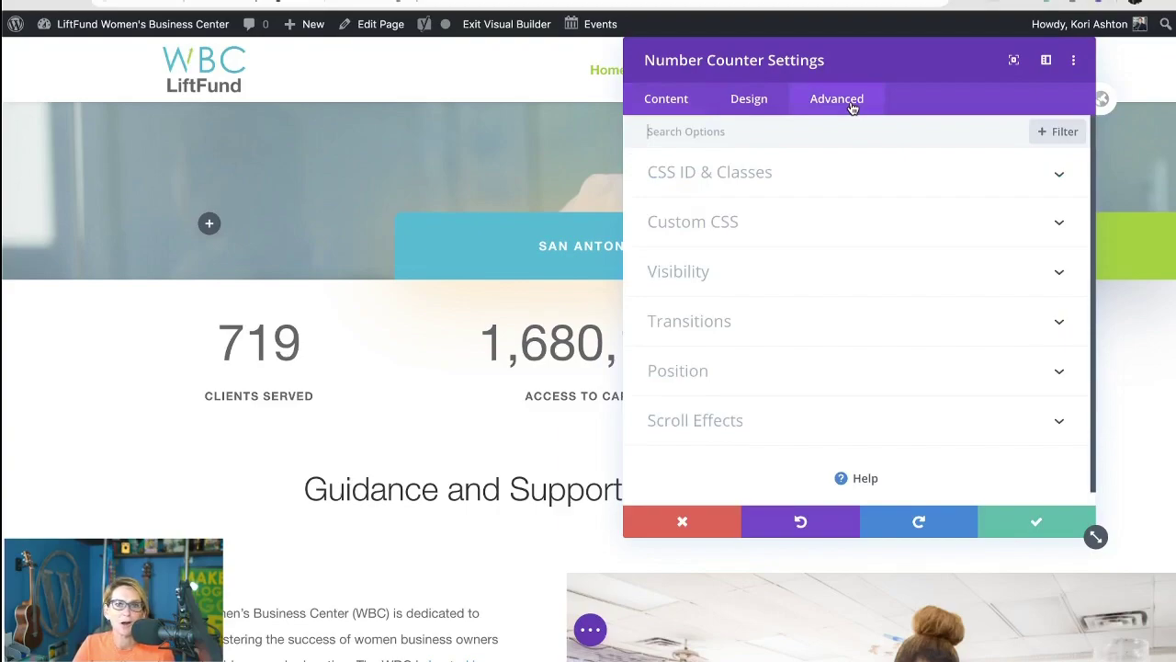
- Set the counter's CSS Class to 'dollar', confirm it, and save the page
click(737, 182)
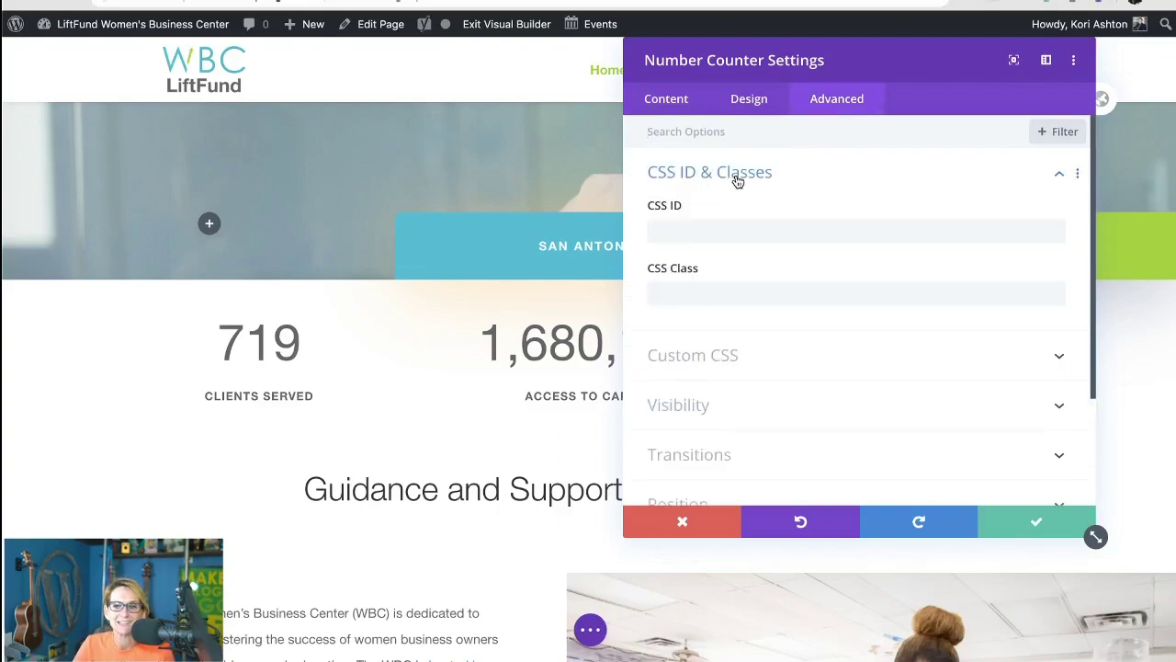
click(673, 295)
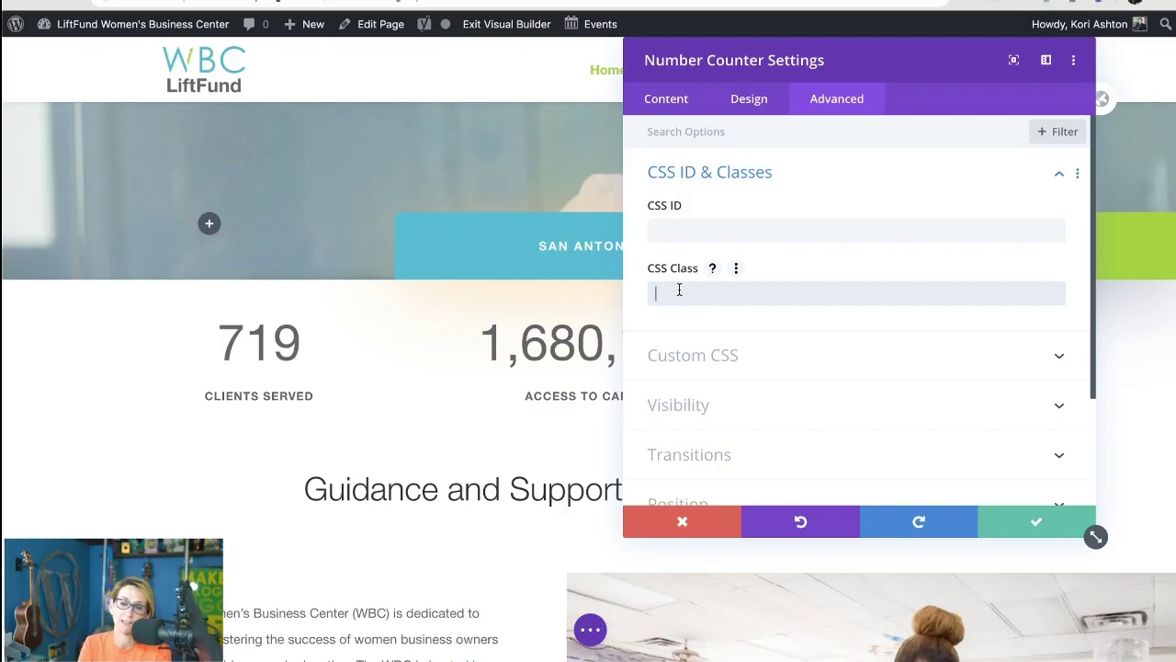
text(dollar)
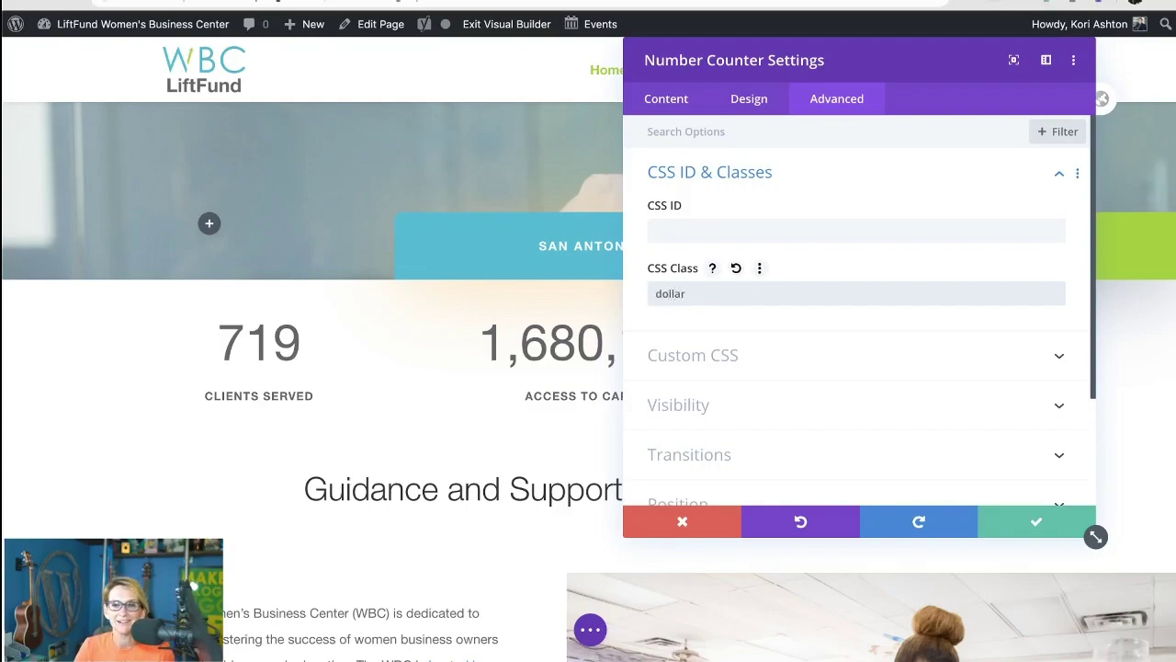
click(997, 432)
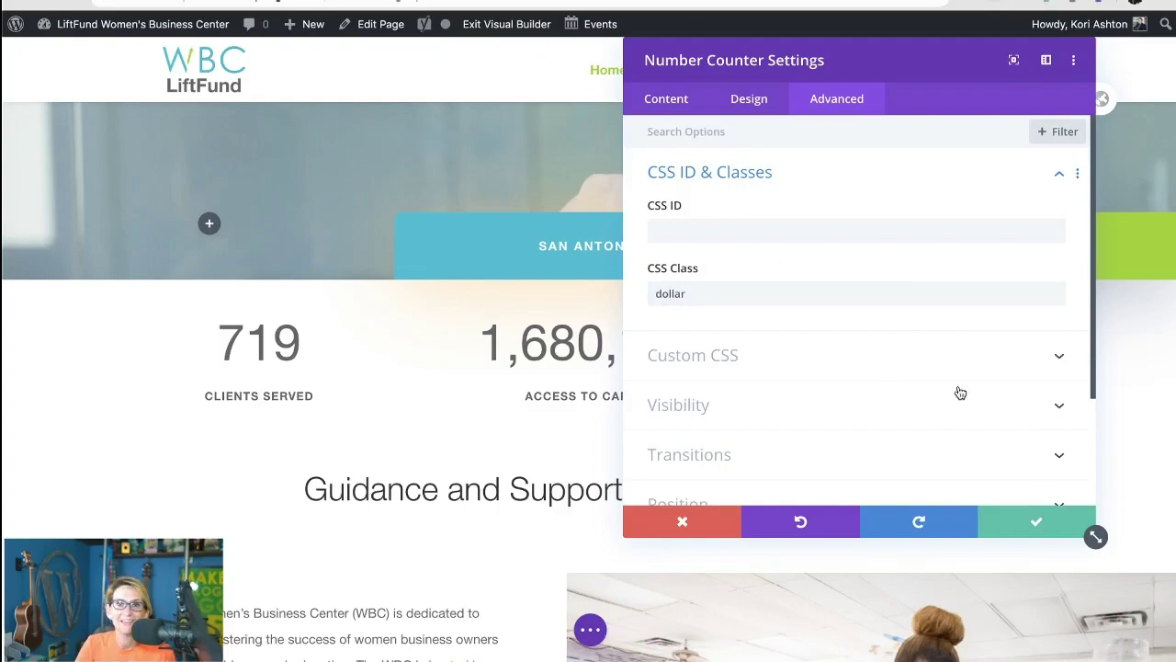
click(1038, 525)
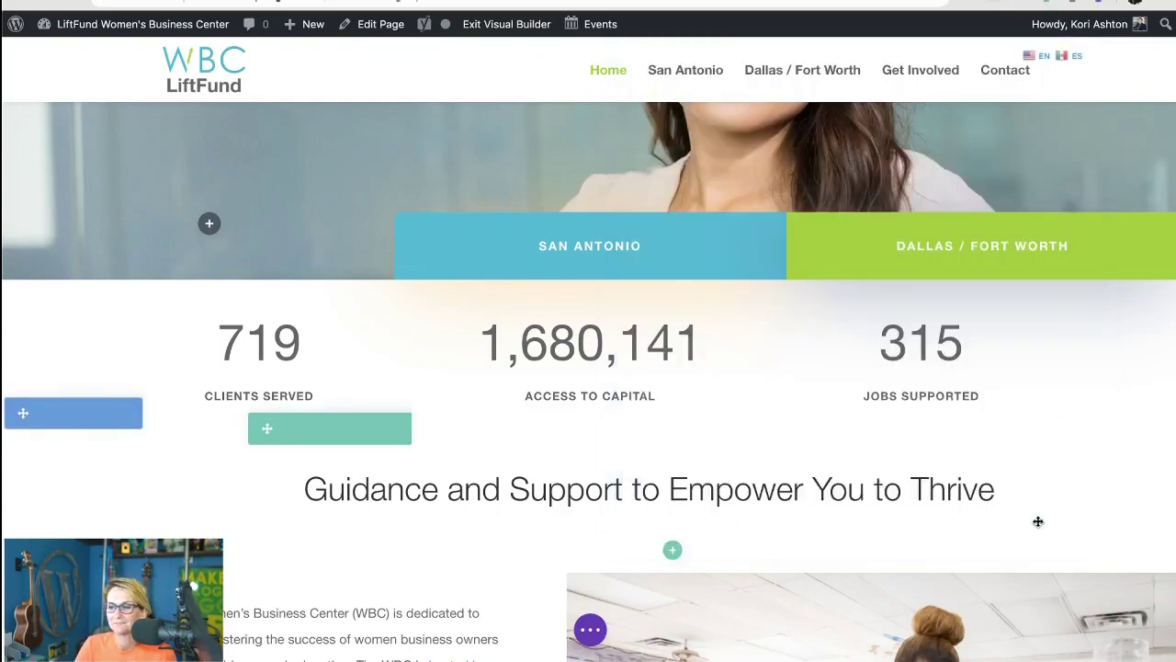
click(591, 630)
click(1132, 632)
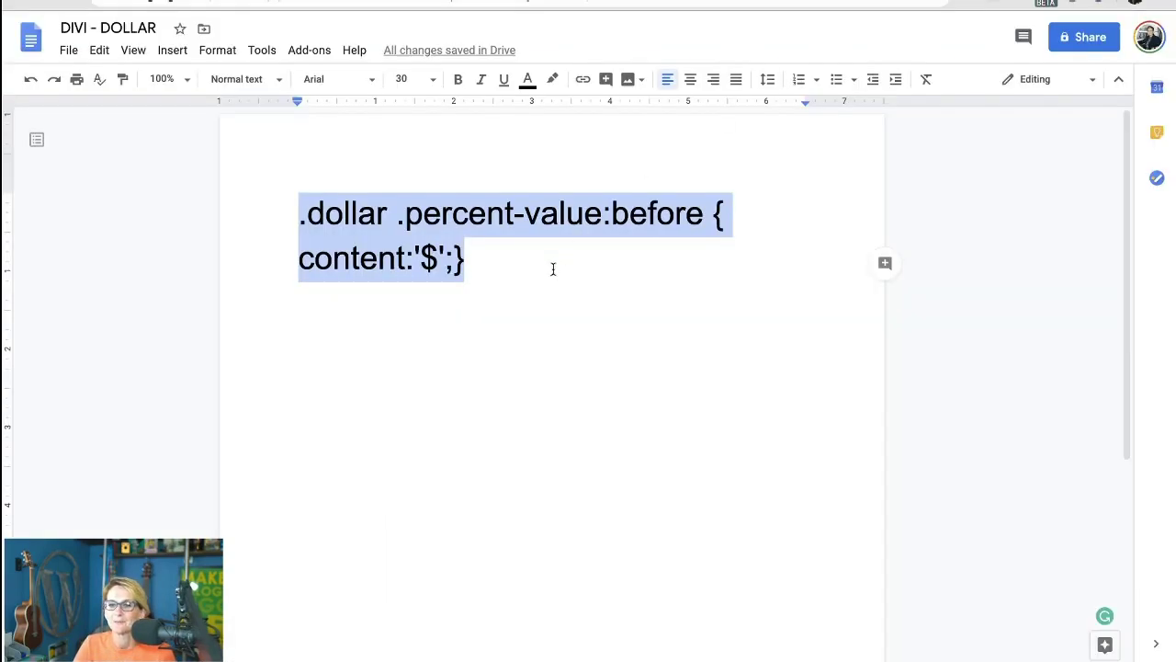
- Highlight the .dollar rule, then the class names 'dollar' and 'percent-value' in turn
click(553, 268)
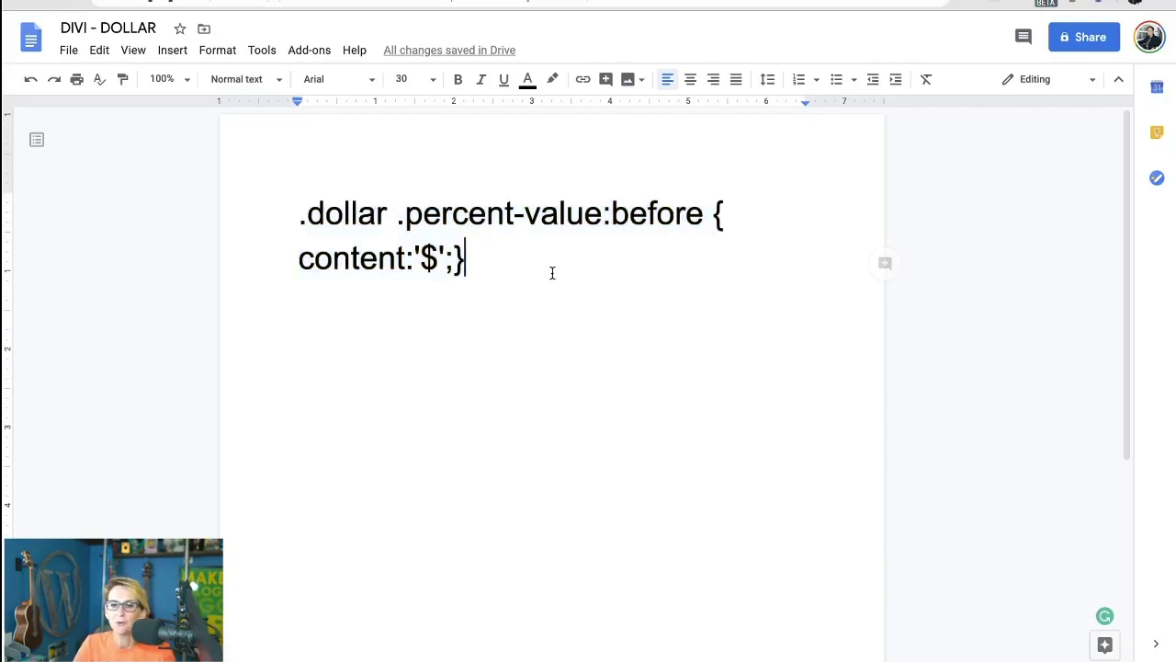
drag(494, 263, 288, 225)
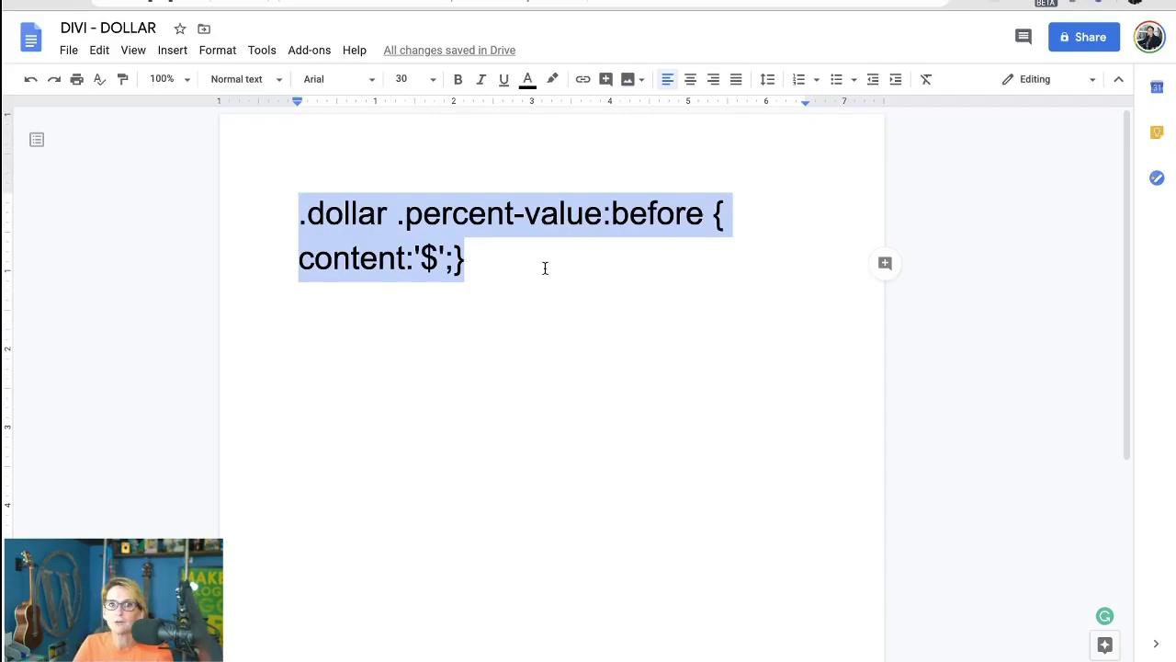
click(498, 258)
drag(386, 221, 312, 219)
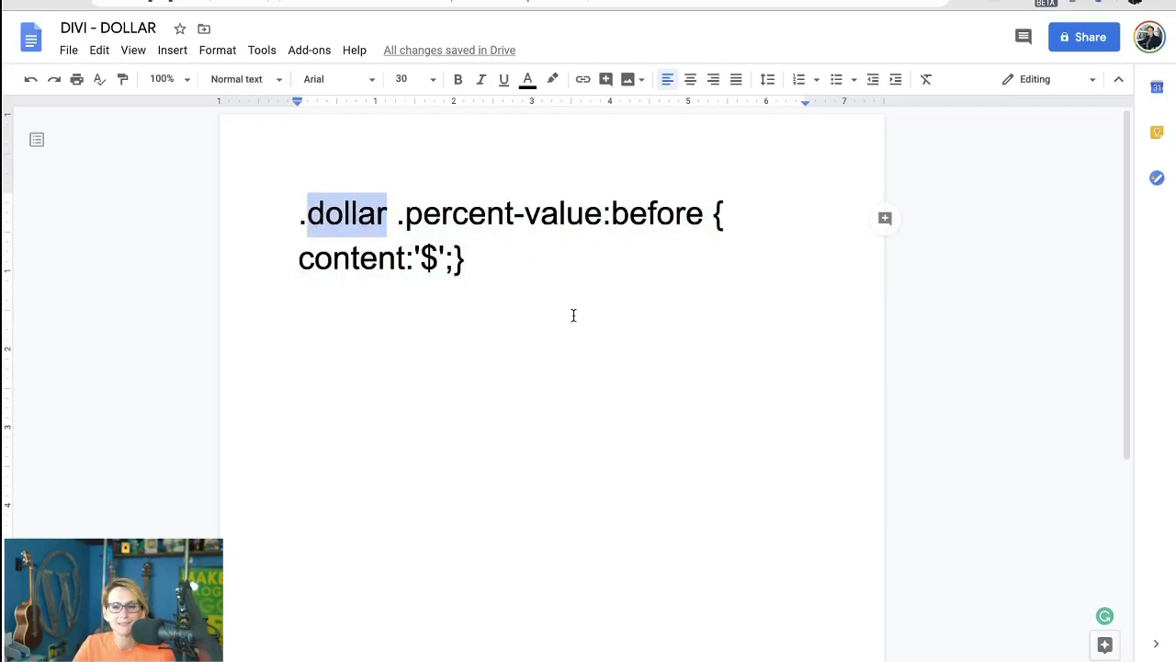
click(558, 282)
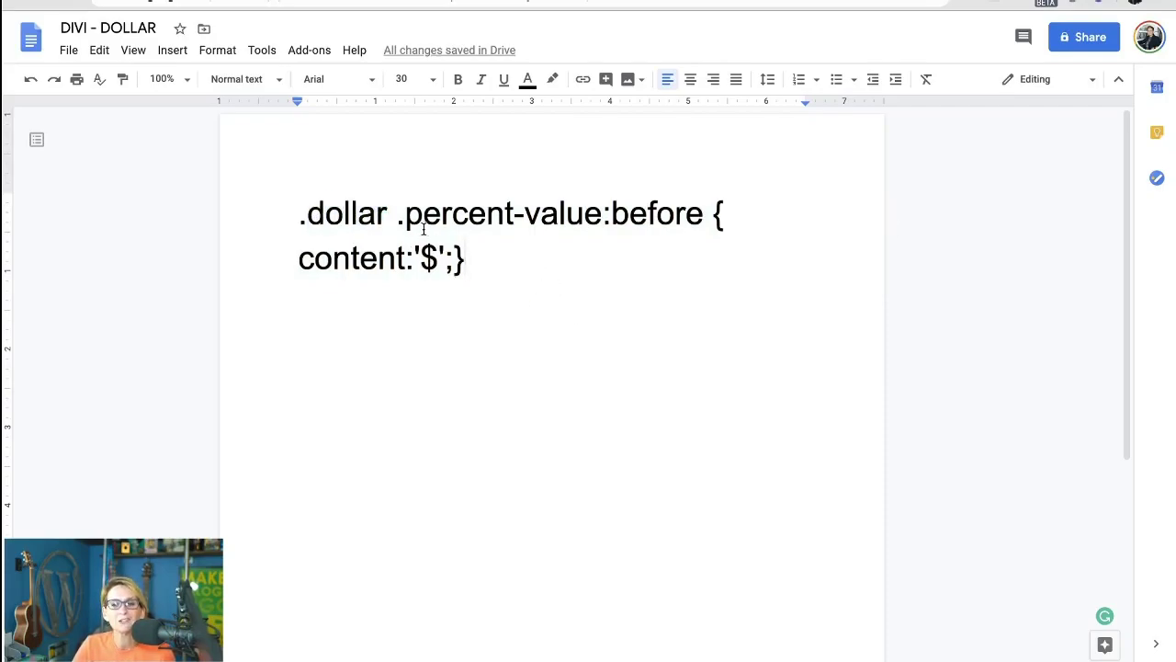
drag(406, 221, 706, 214)
click(602, 213)
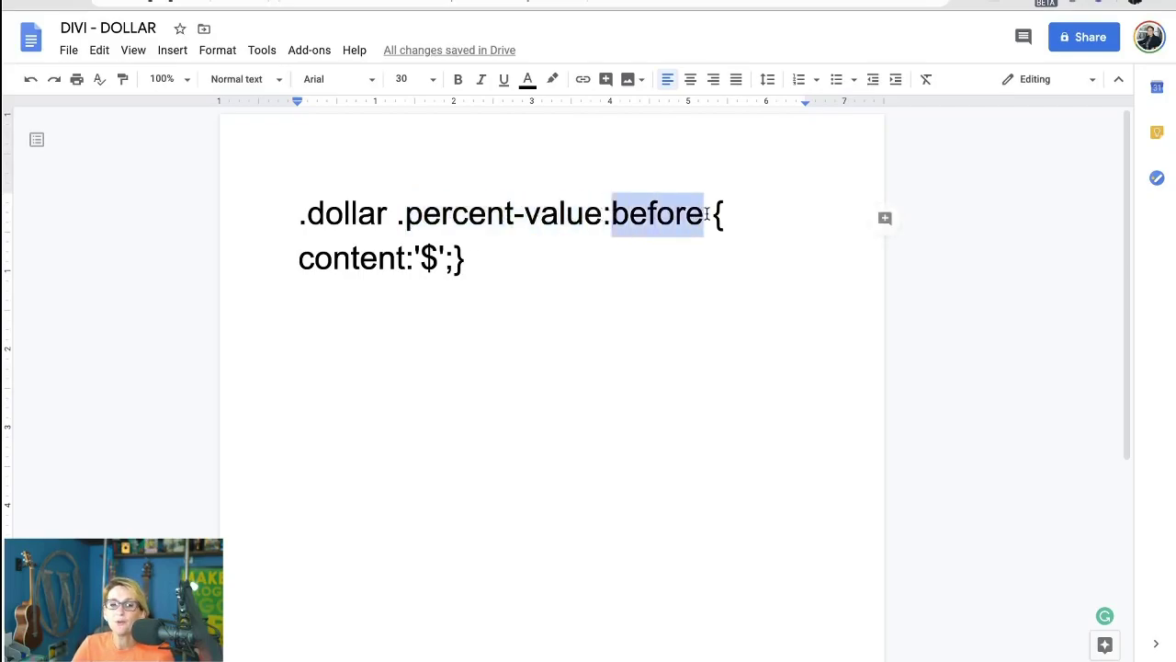
- Highlight the inserted '$' symbol, then select the whole .dollar rule for copying
click(416, 256)
drag(423, 257, 432, 258)
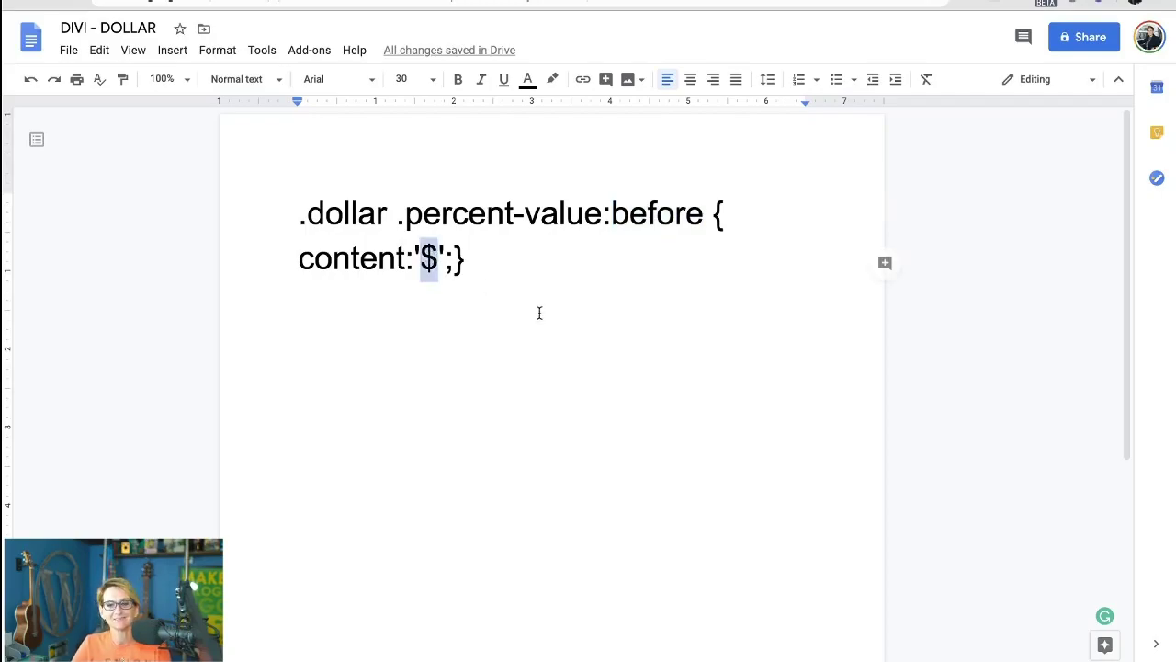
click(528, 268)
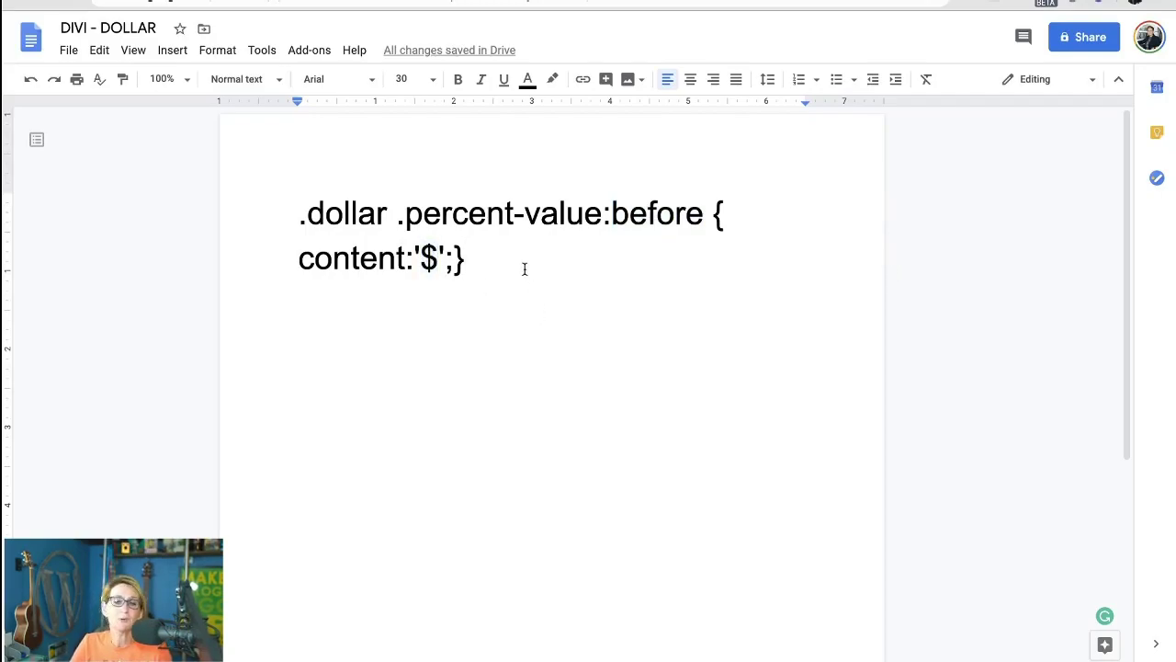
drag(439, 257, 420, 255)
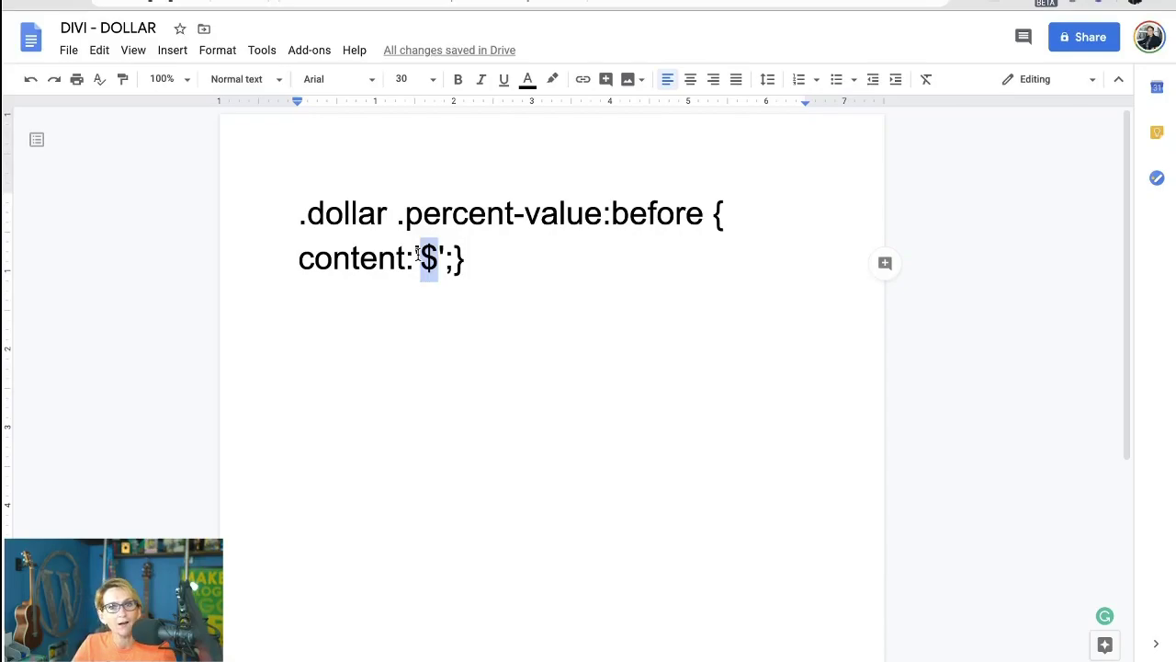
drag(478, 258, 294, 208)
key(ctrl+c)
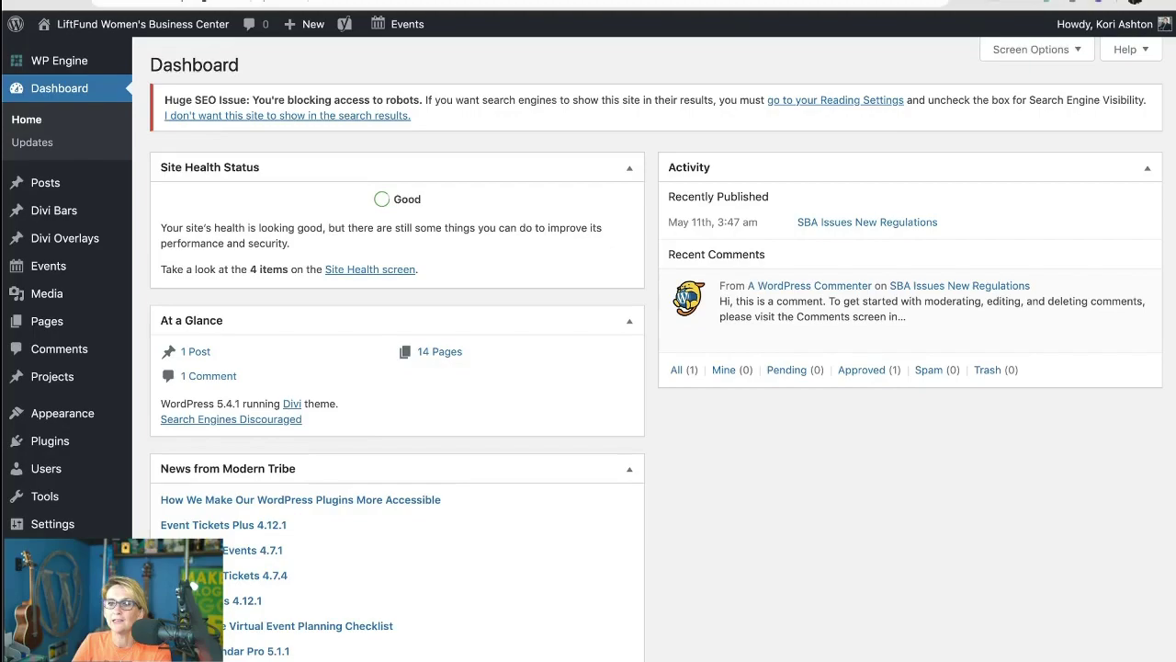
- Open Appearance > Customize > Additional CSS from the WordPress dashboard
click(853, 9)
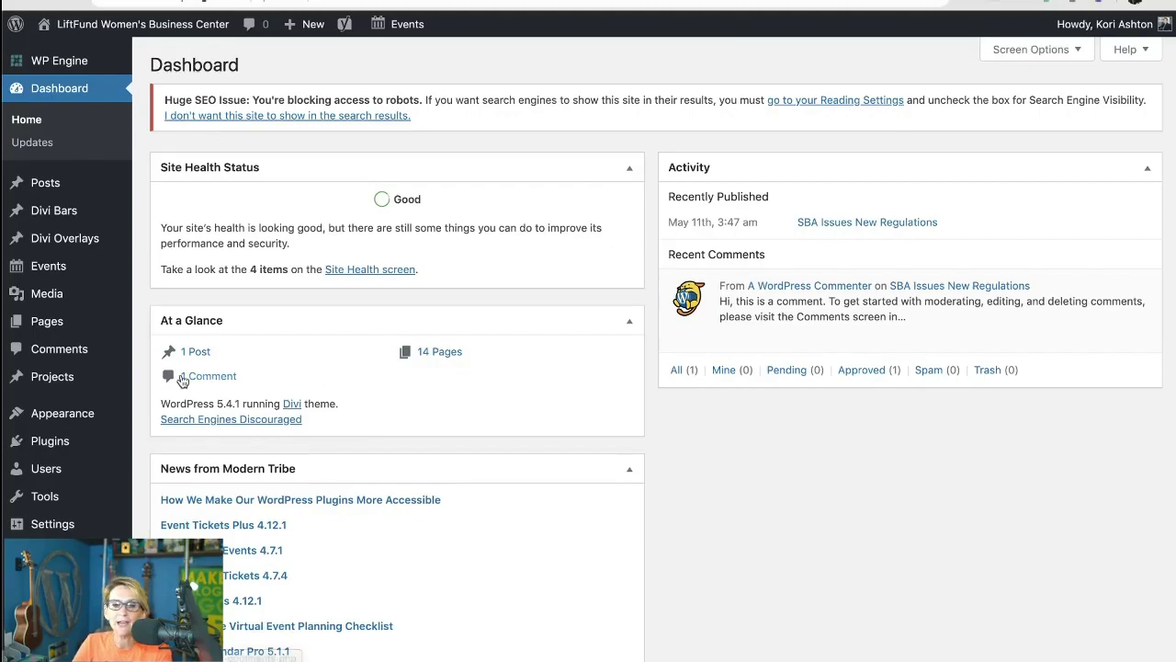
mouse_move(84, 421)
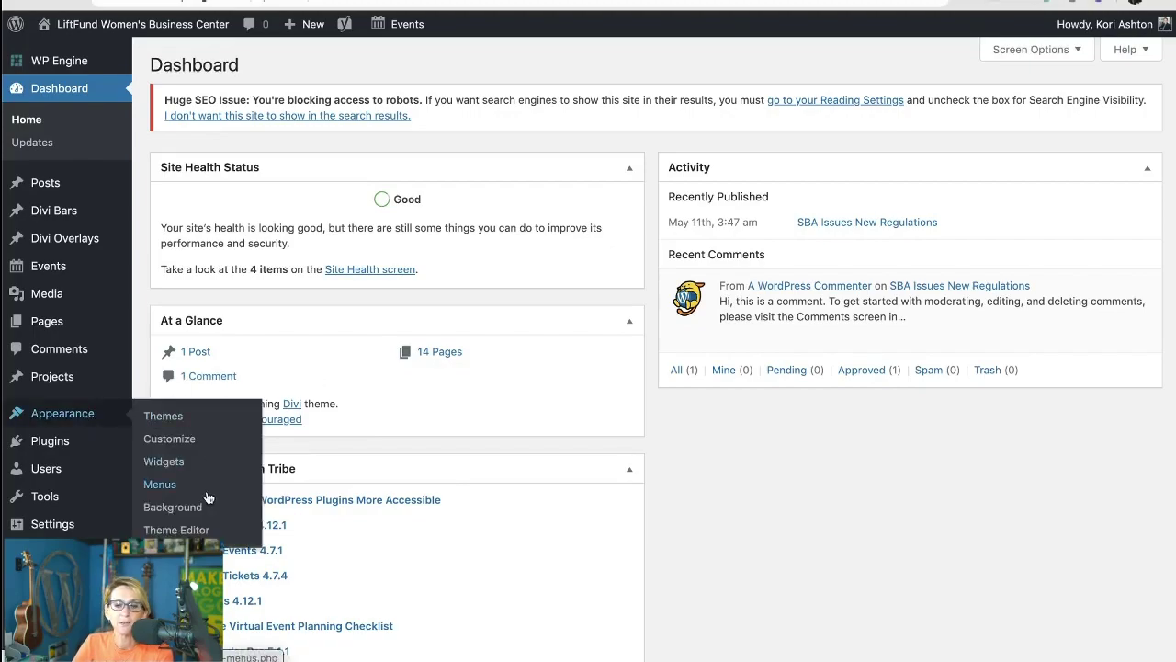
click(192, 447)
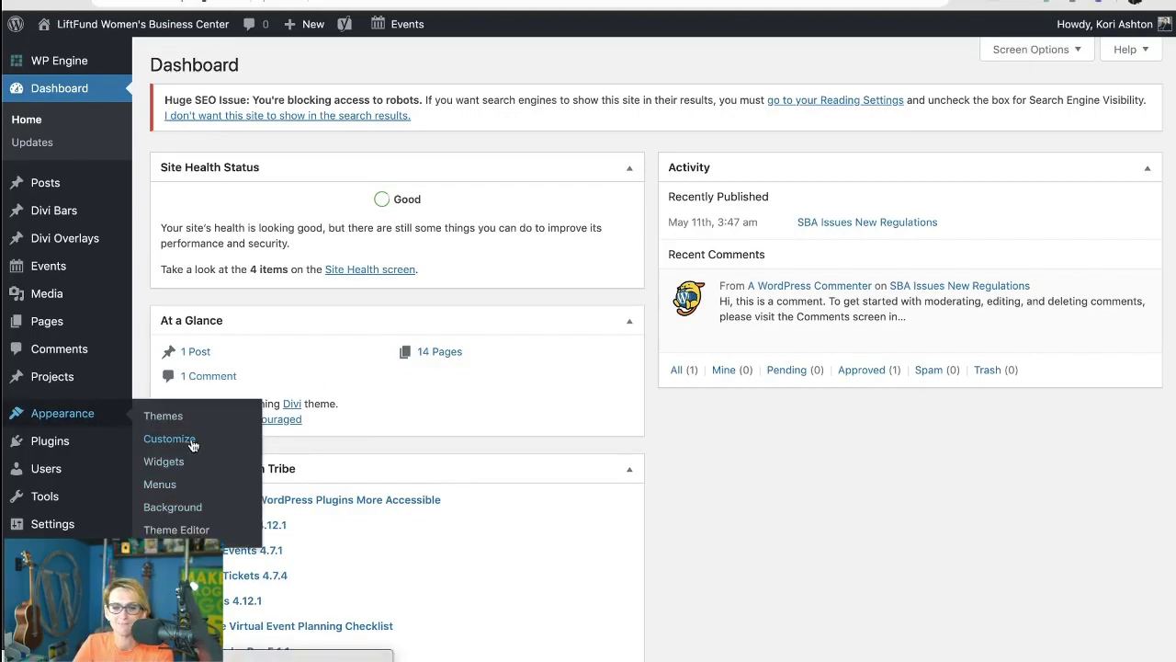
click(62, 562)
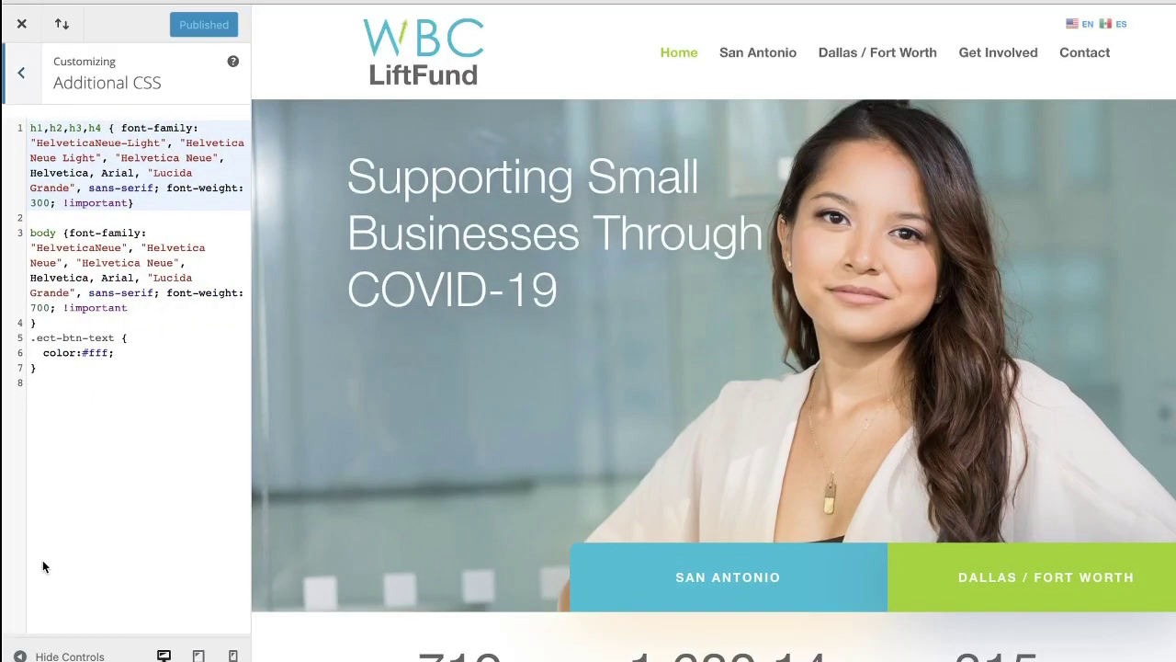
- Paste the .dollar rule on a new line, publish it, and exit the builder
click(59, 376)
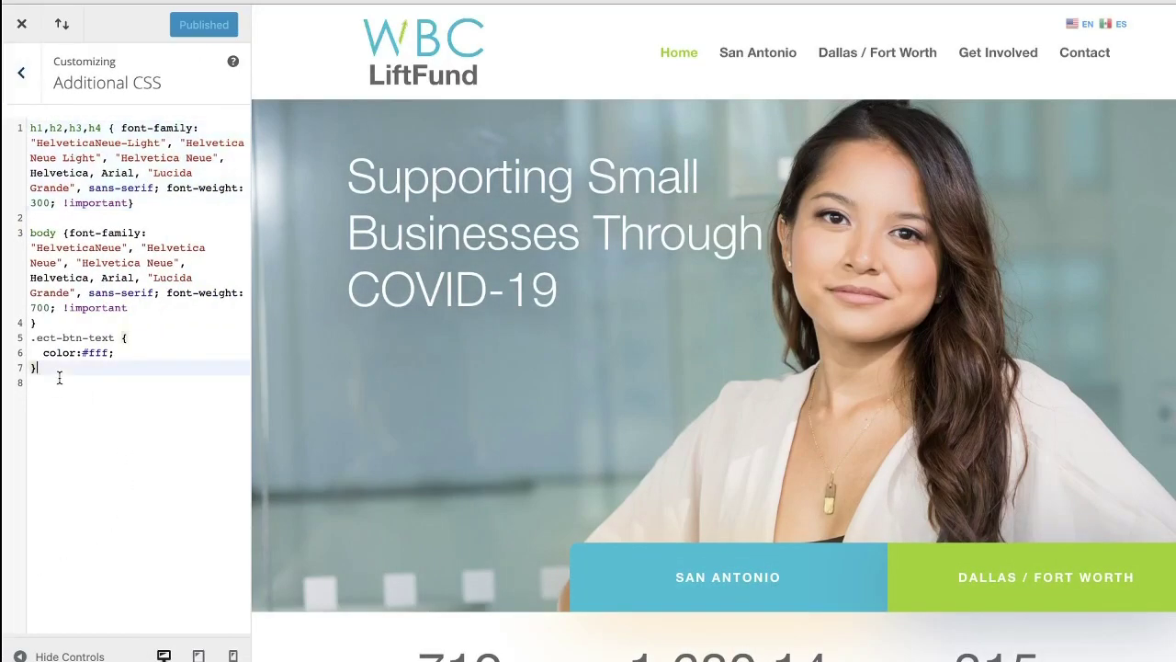
key(Return)
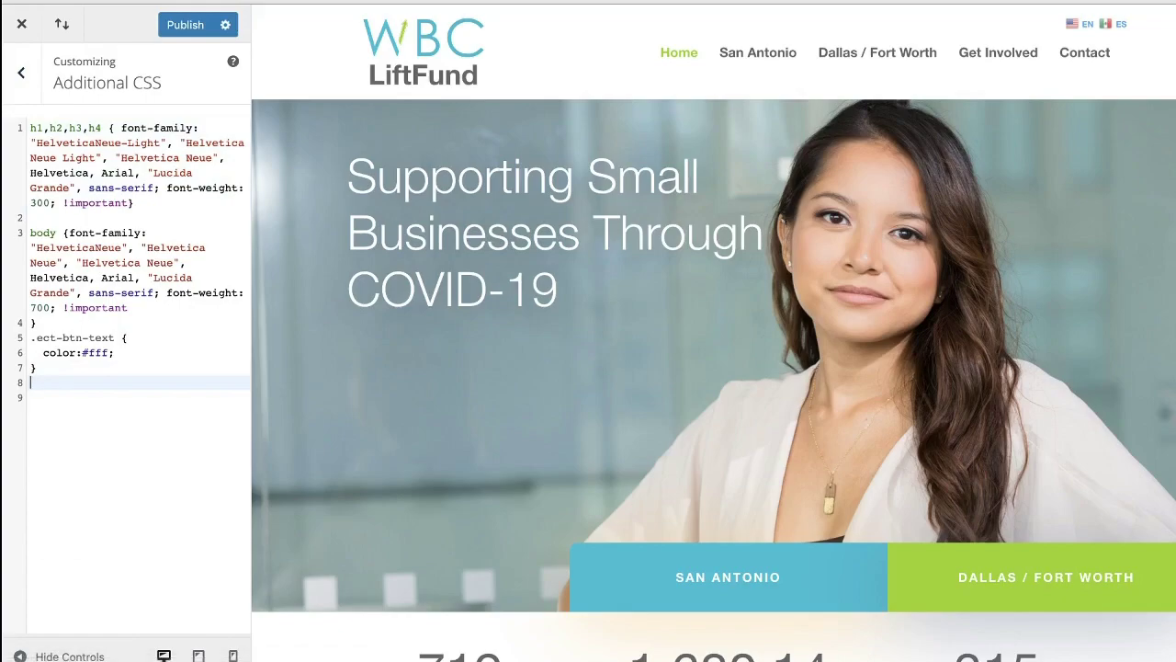
key(ctrl+v)
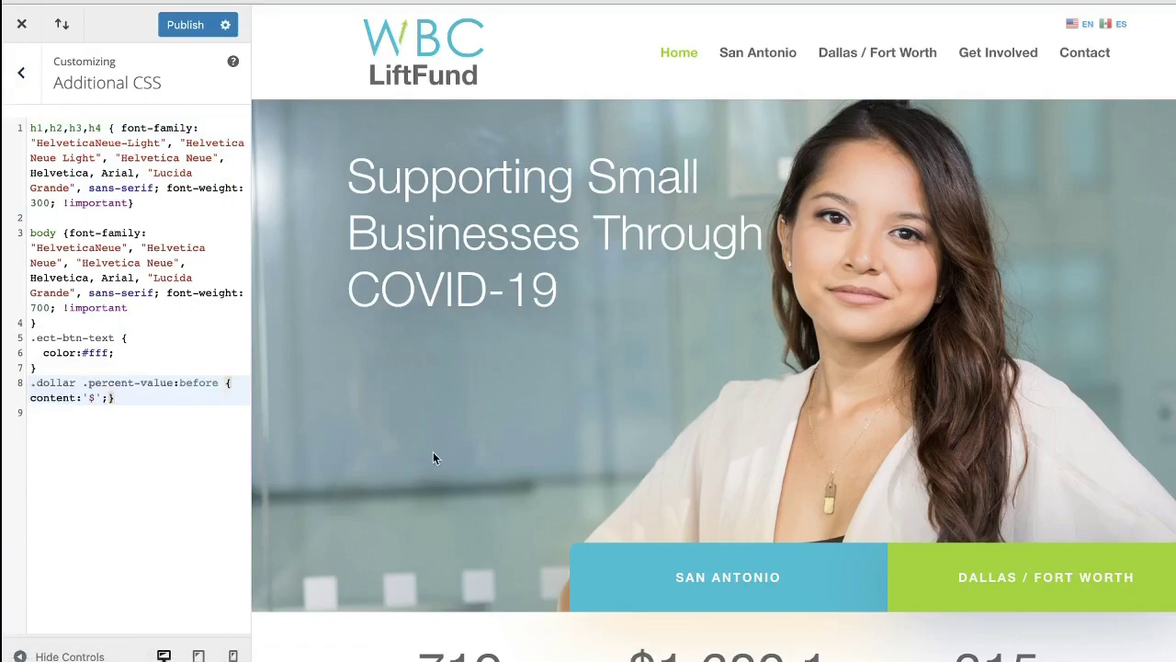
scroll(432, 470, down, 5)
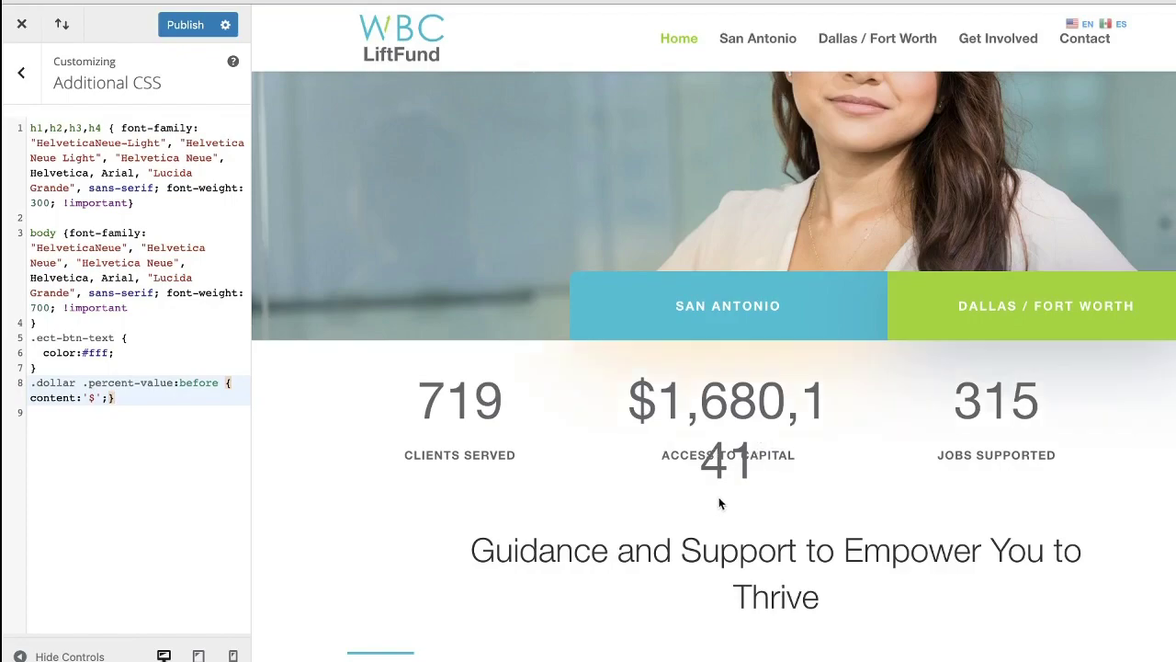
click(188, 32)
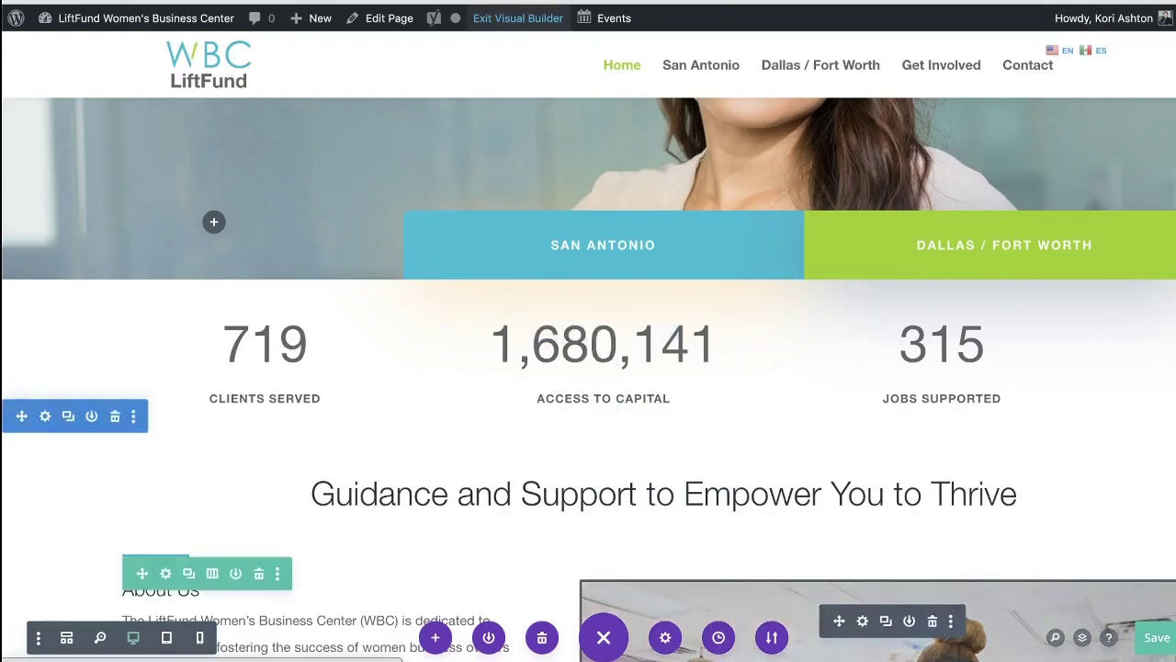
click(518, 18)
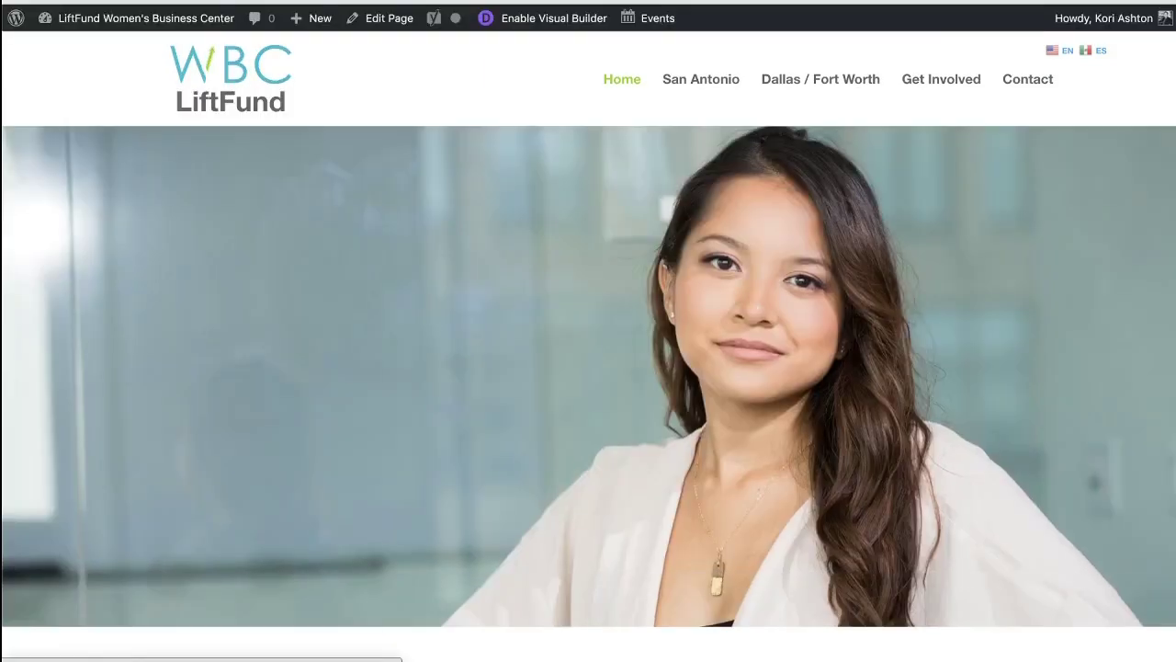
- Scroll the Ask Kori page down to the 40,000, 400 and 50 counters
scroll(667, 533, down, 5)
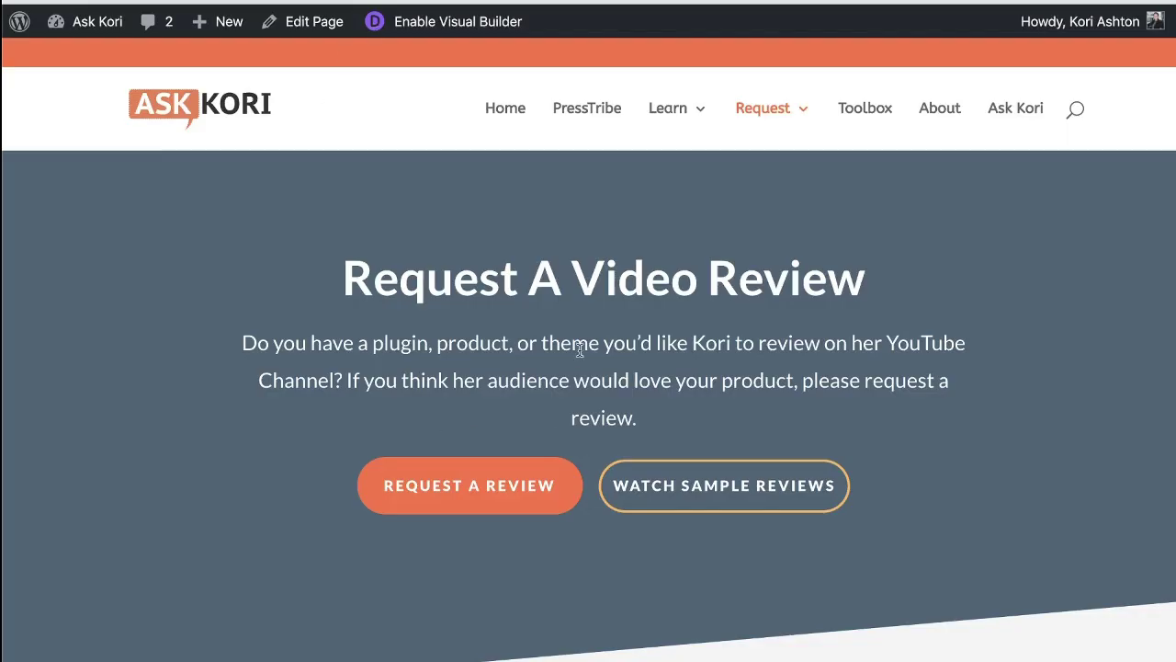
scroll(320, 404, down, 4)
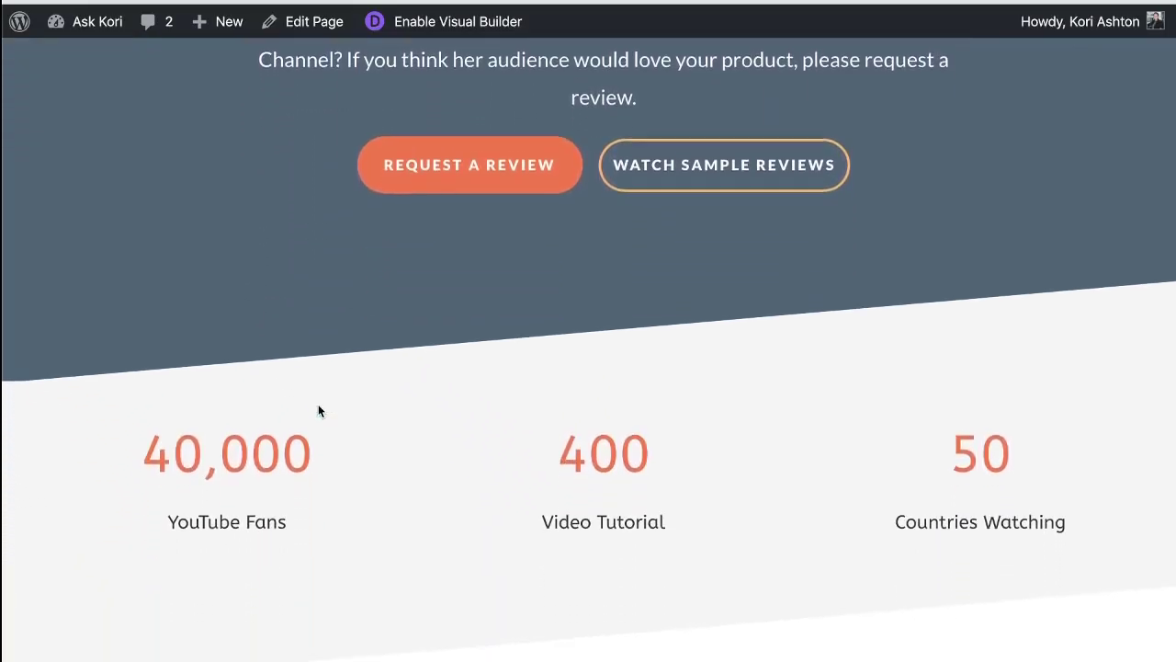
scroll(318, 410, down, 2)
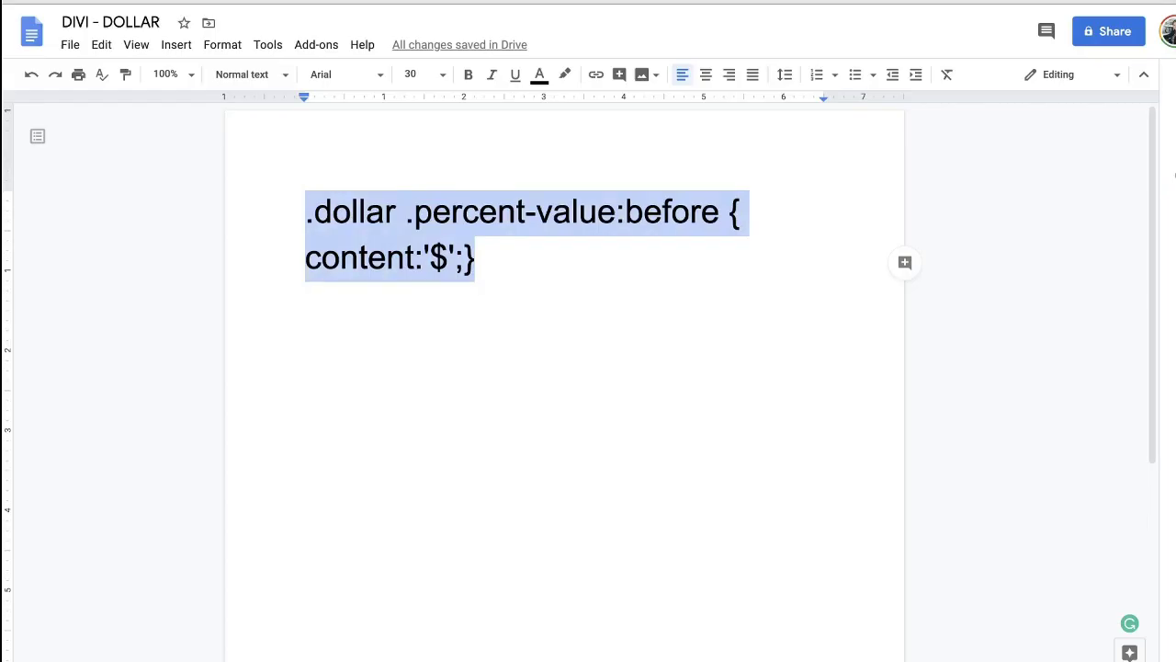
- Edit the snippet into .plus .percent-value:after { content:'+';} and select it for copying
click(481, 304)
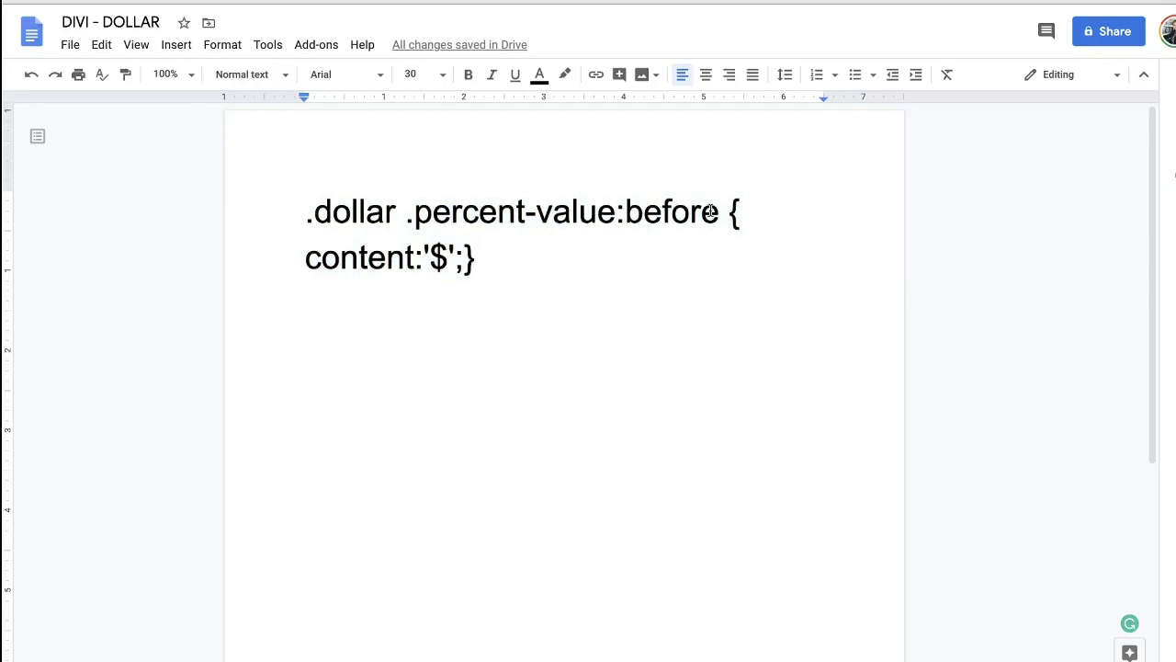
drag(714, 210, 632, 204)
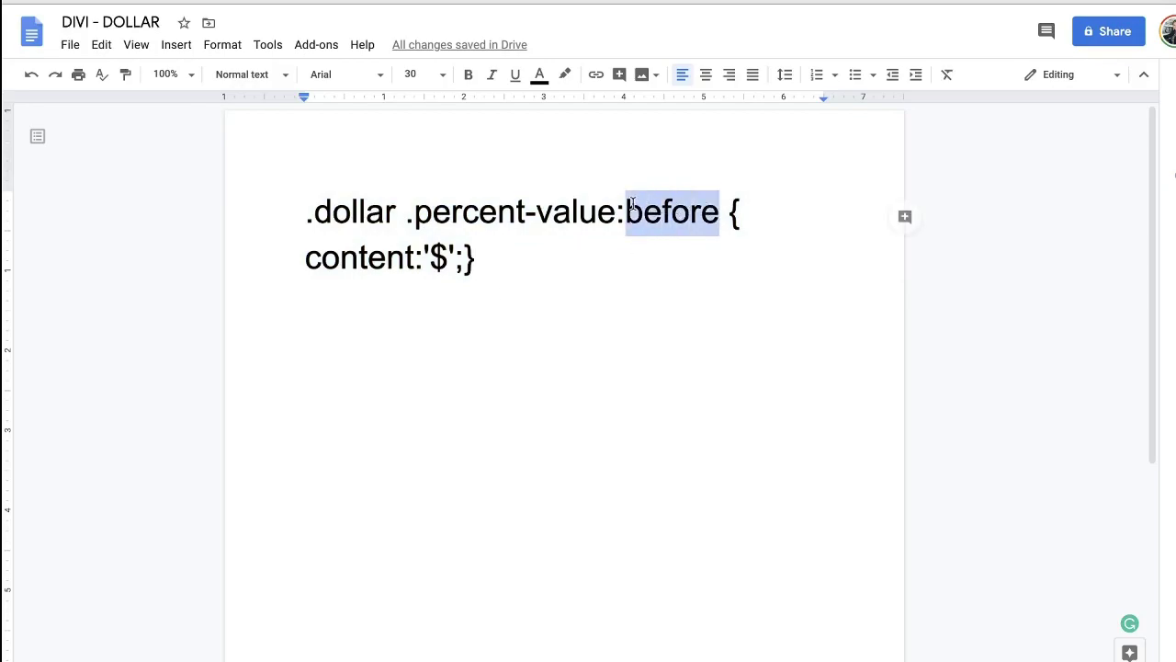
text(after)
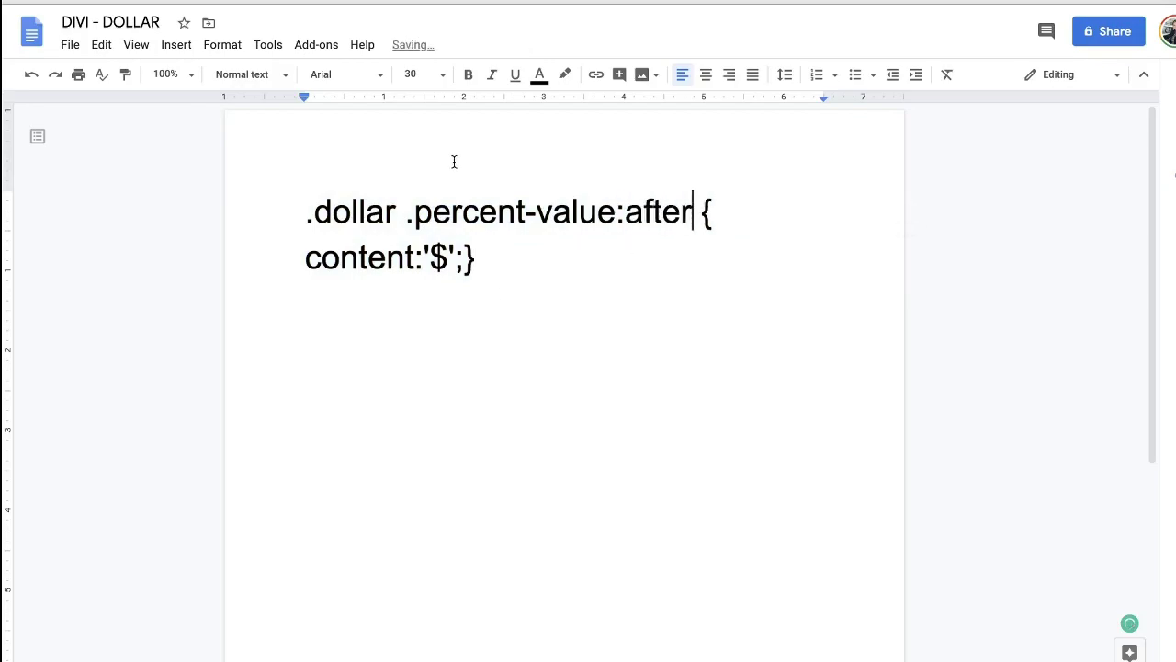
drag(396, 212, 320, 215)
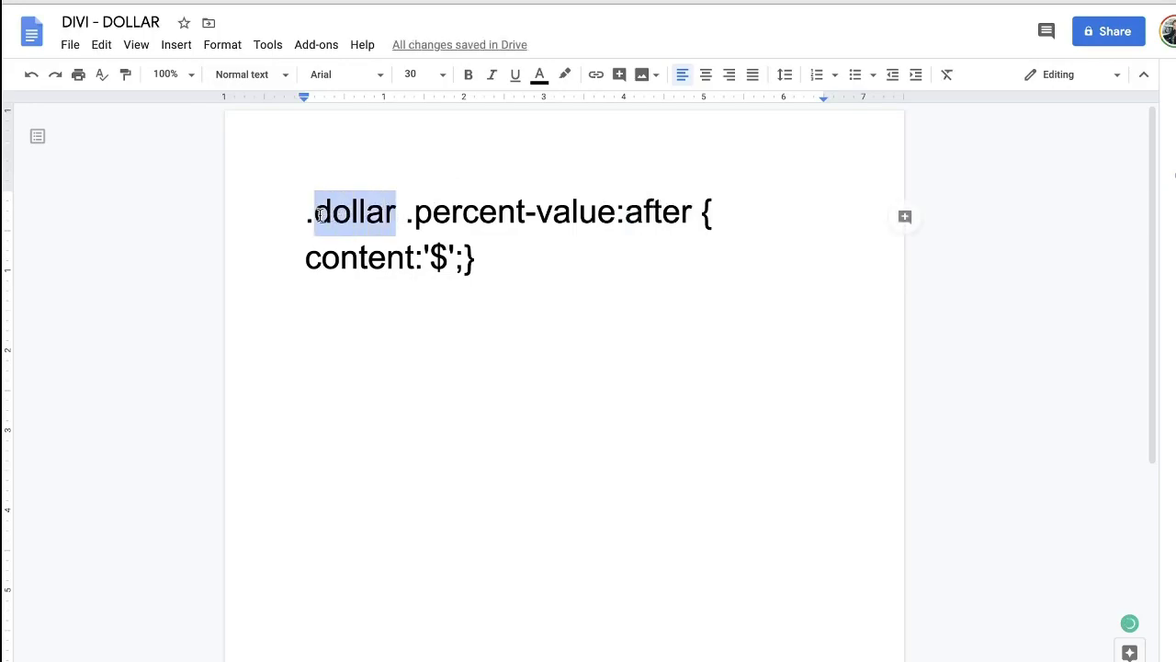
text(plus)
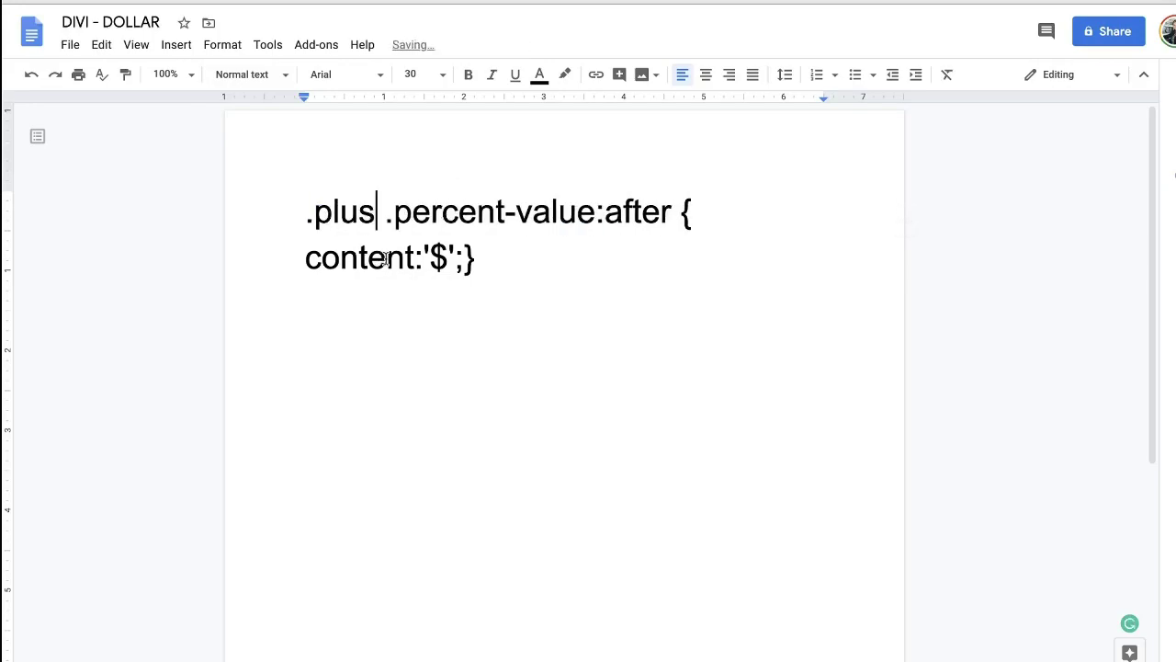
click(448, 258)
key(BackSpace)
text(+)
drag(497, 257, 290, 218)
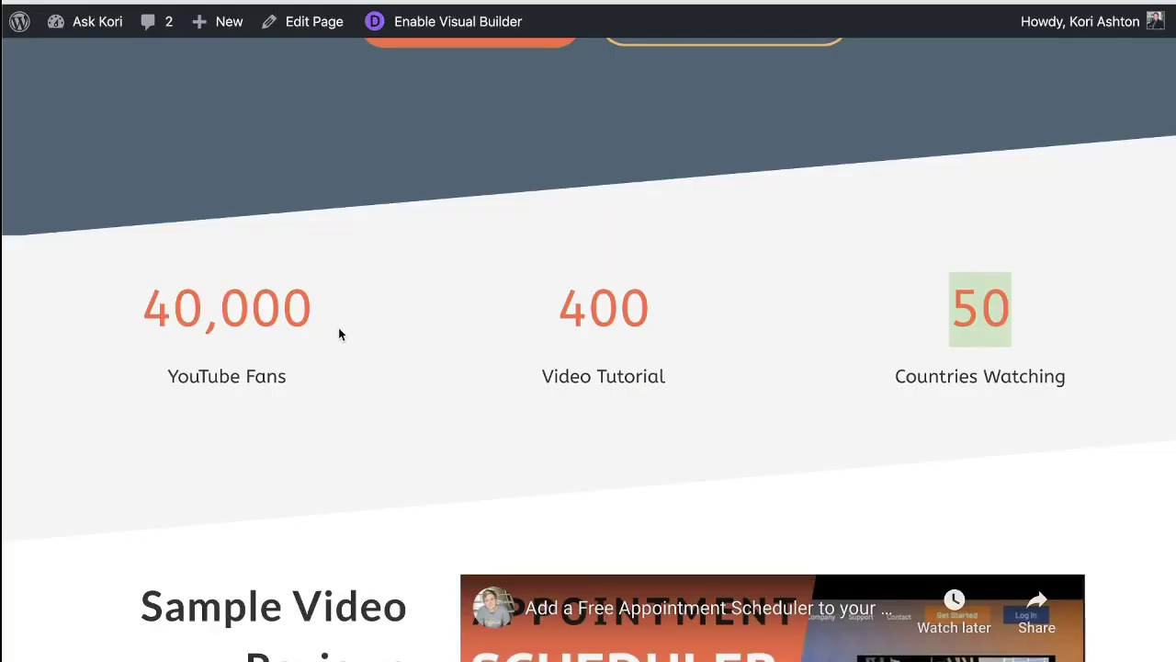
- Enable the Visual Builder and set the 40,000 YouTube Fans counter's CSS Class to 'plus'
click(425, 28)
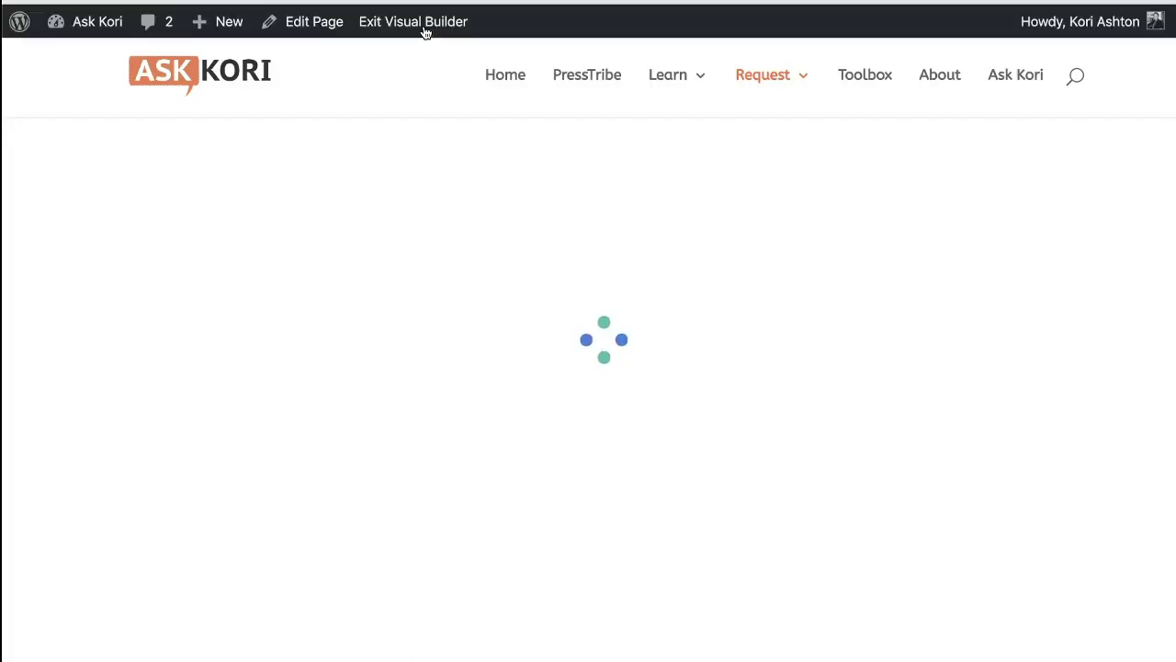
scroll(355, 352, down, 7)
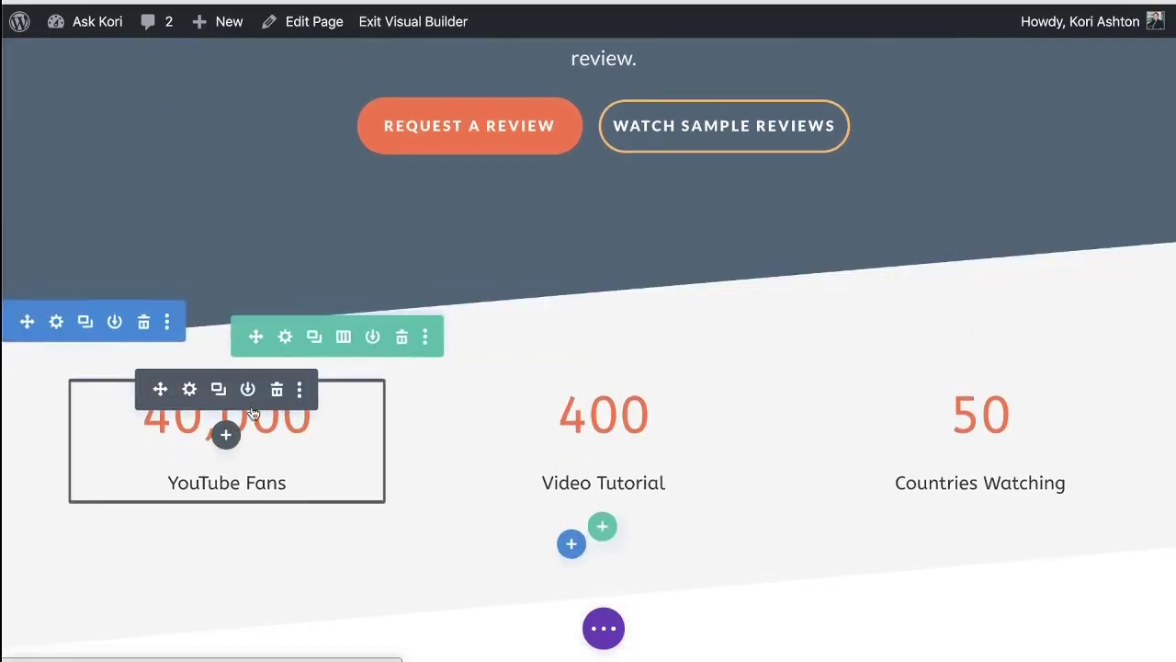
click(190, 387)
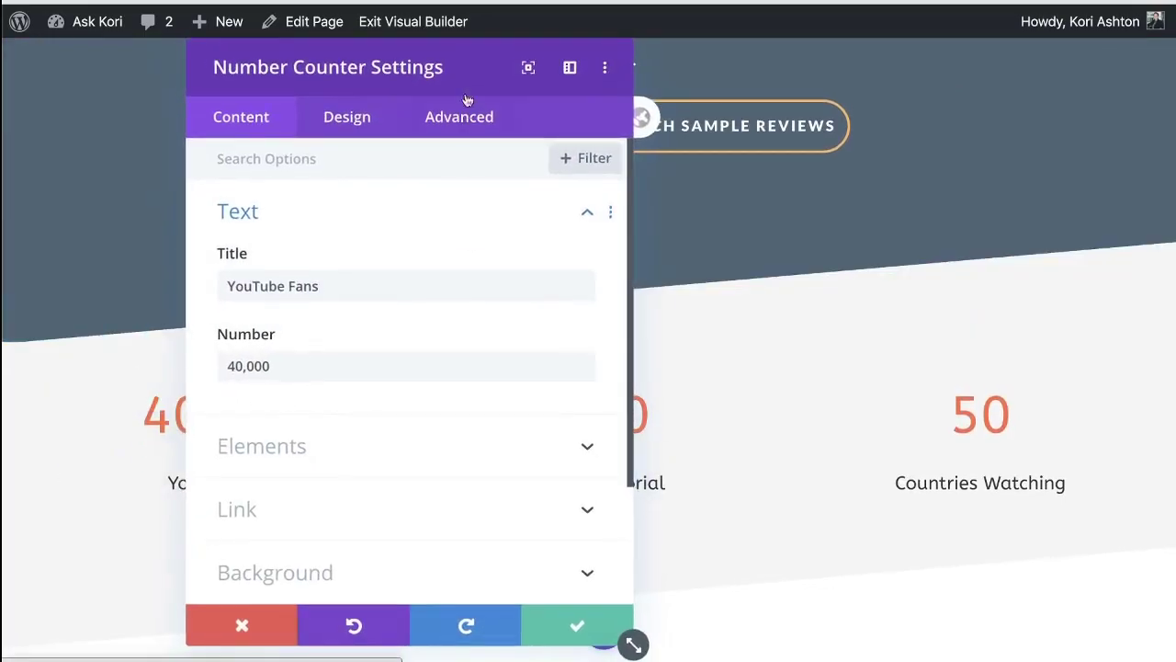
click(461, 125)
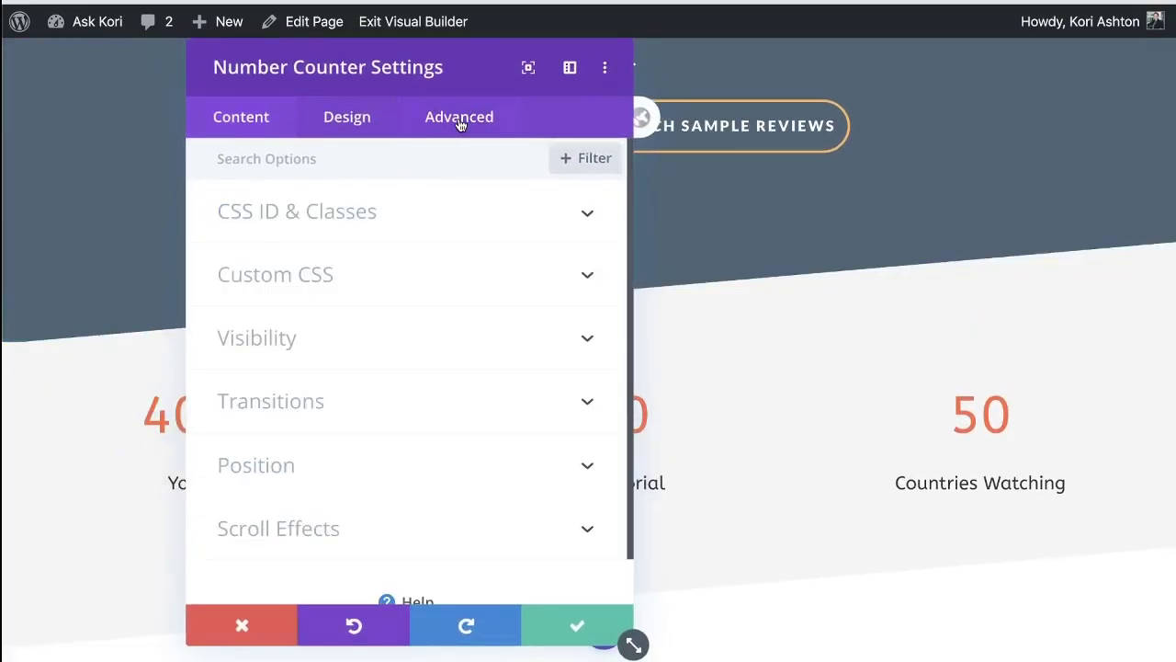
click(304, 220)
click(259, 360)
text(plus)
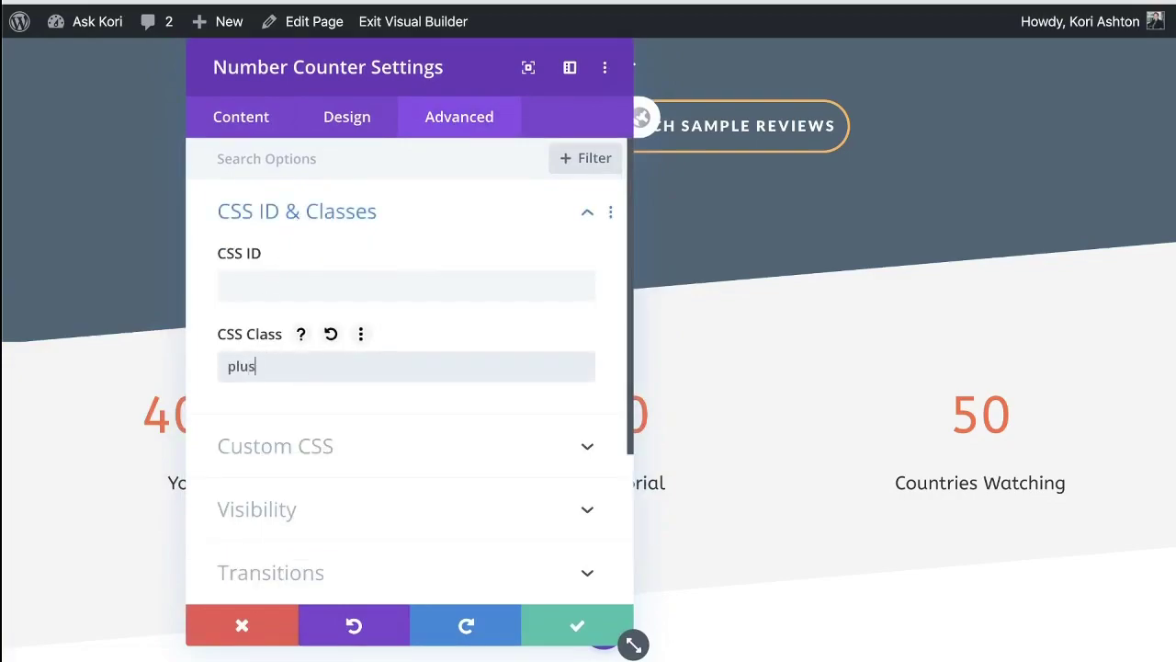
click(546, 622)
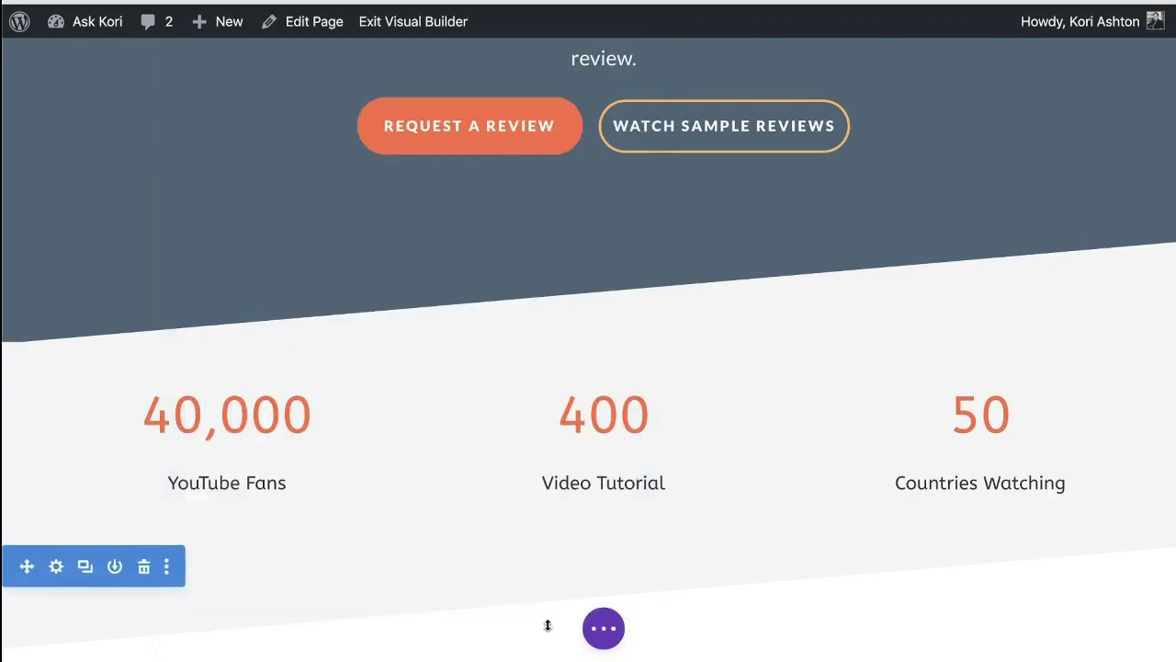
click(603, 628)
- Save the page, then give the 400 Video Tutorial counter the CSS class 'plus'
click(1134, 629)
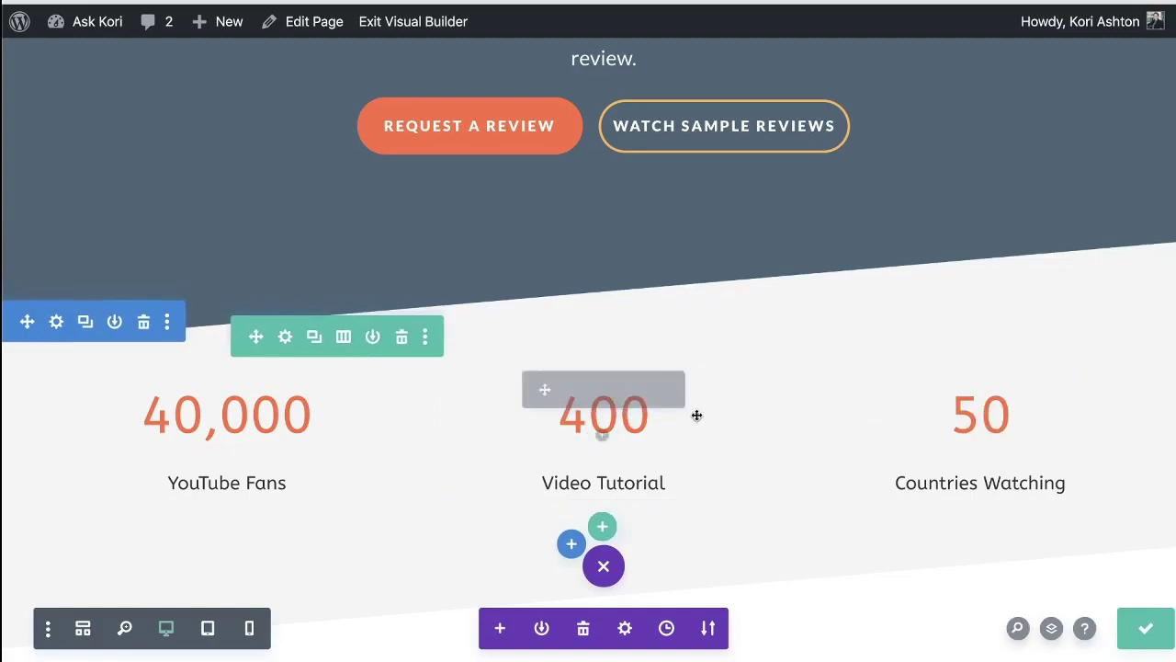
click(565, 388)
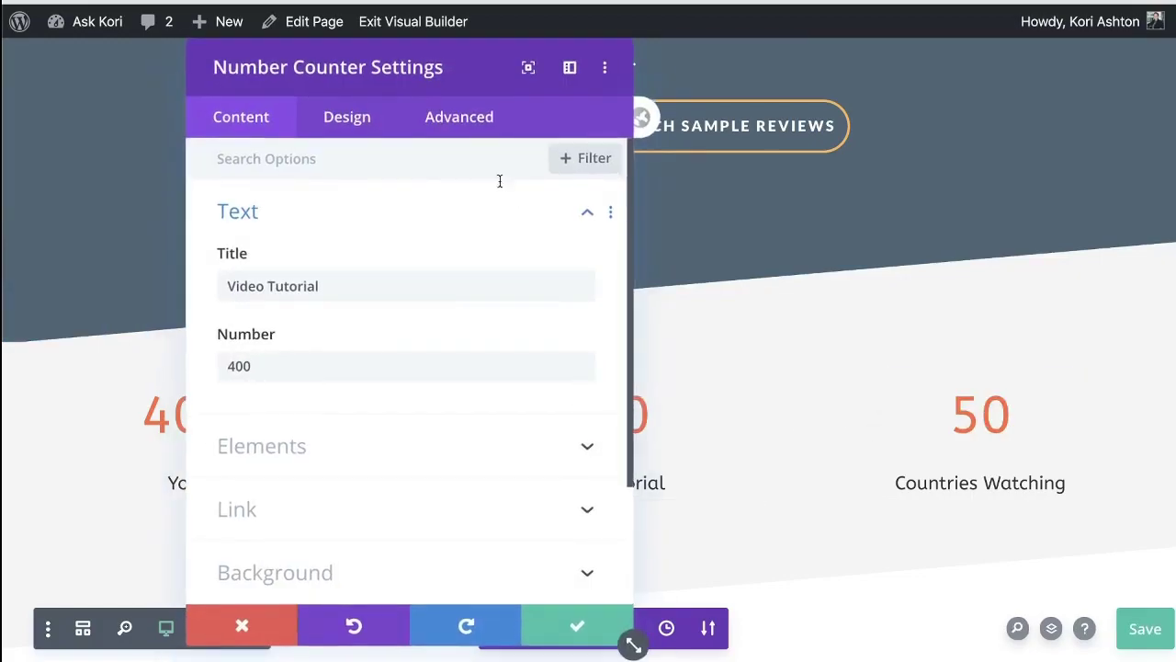
click(464, 121)
click(360, 214)
click(304, 365)
text(plu)
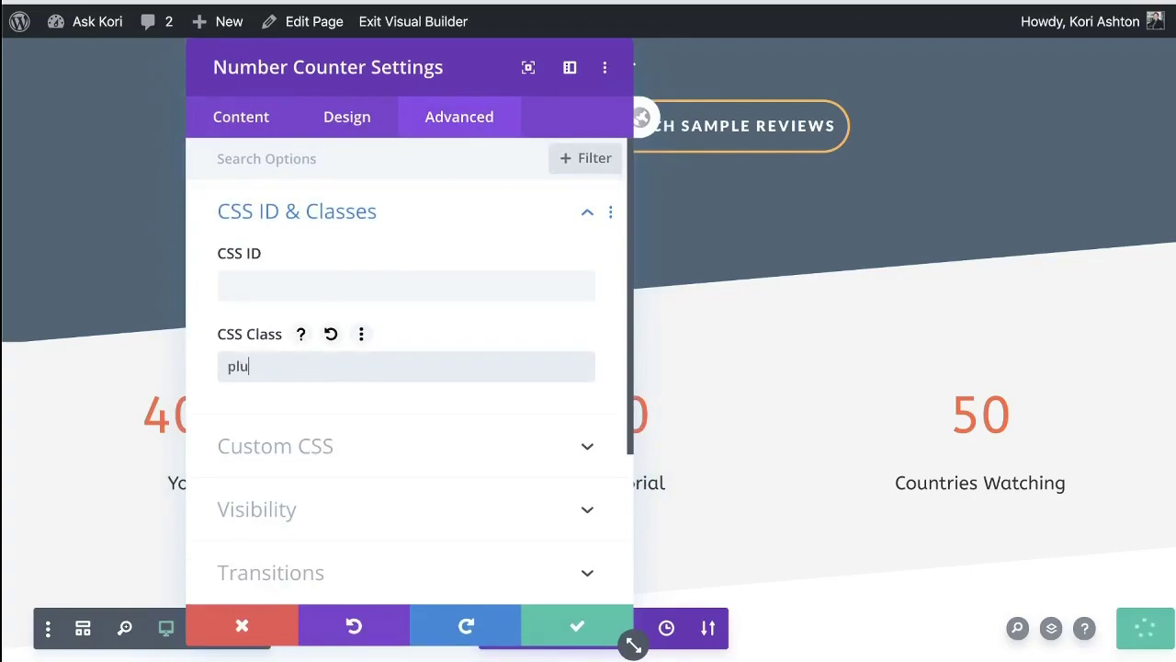
text(s)
click(558, 627)
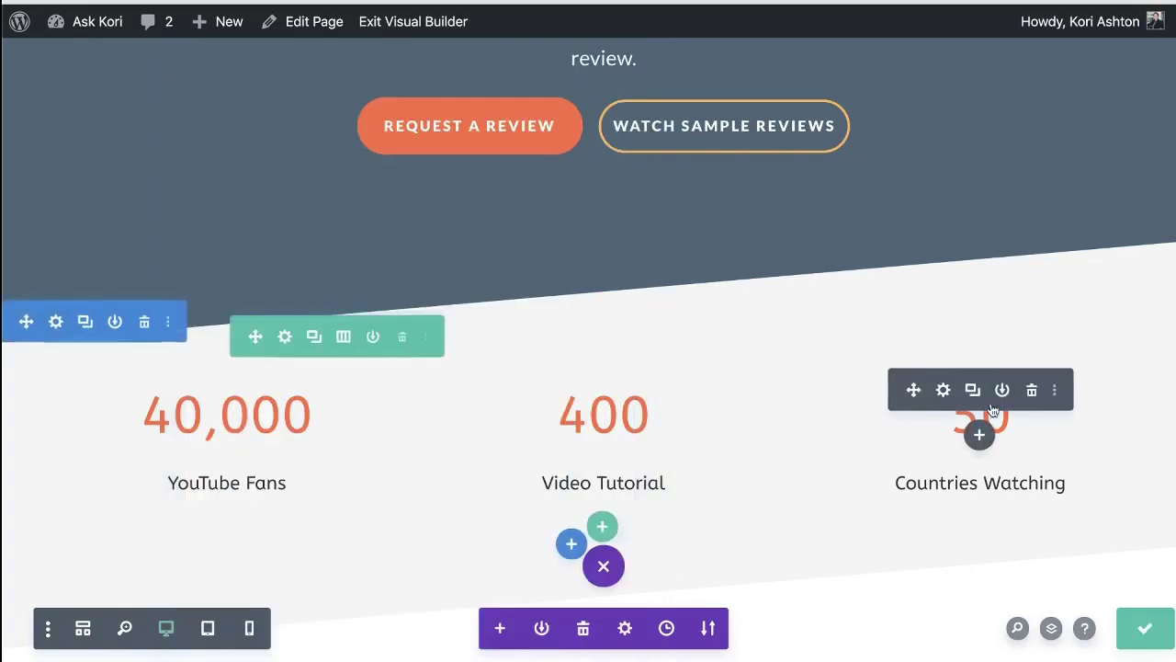
- Give the 50 Countries Watching counter the CSS class 'plus' and save the page
click(943, 389)
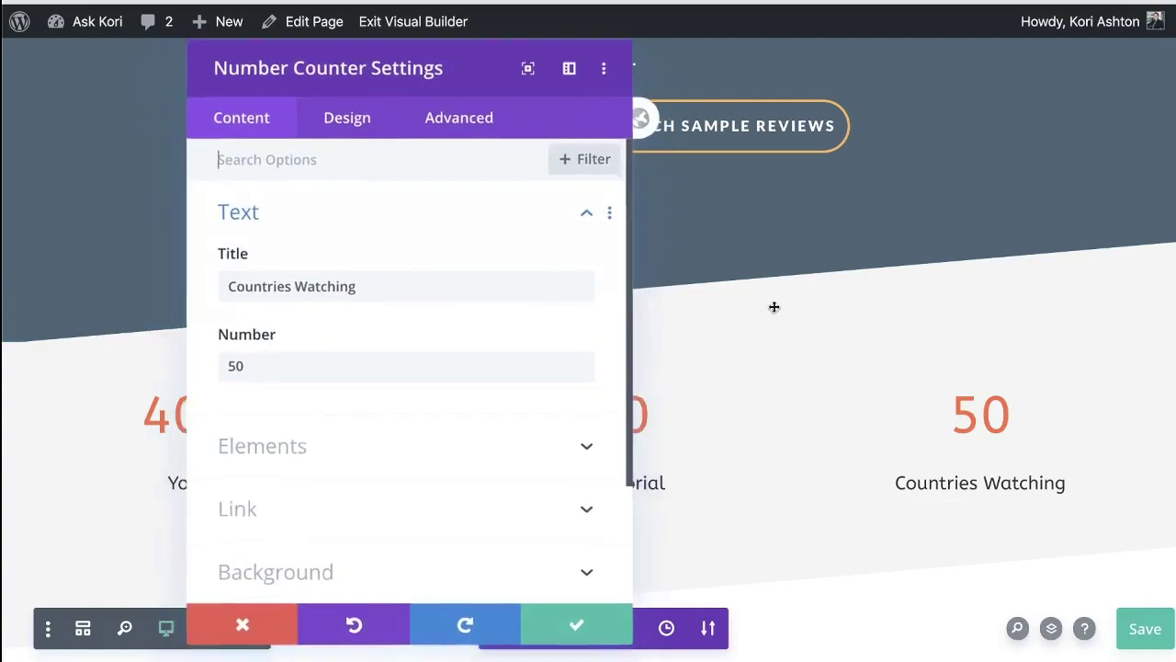
click(470, 117)
click(297, 221)
click(271, 367)
text(plus)
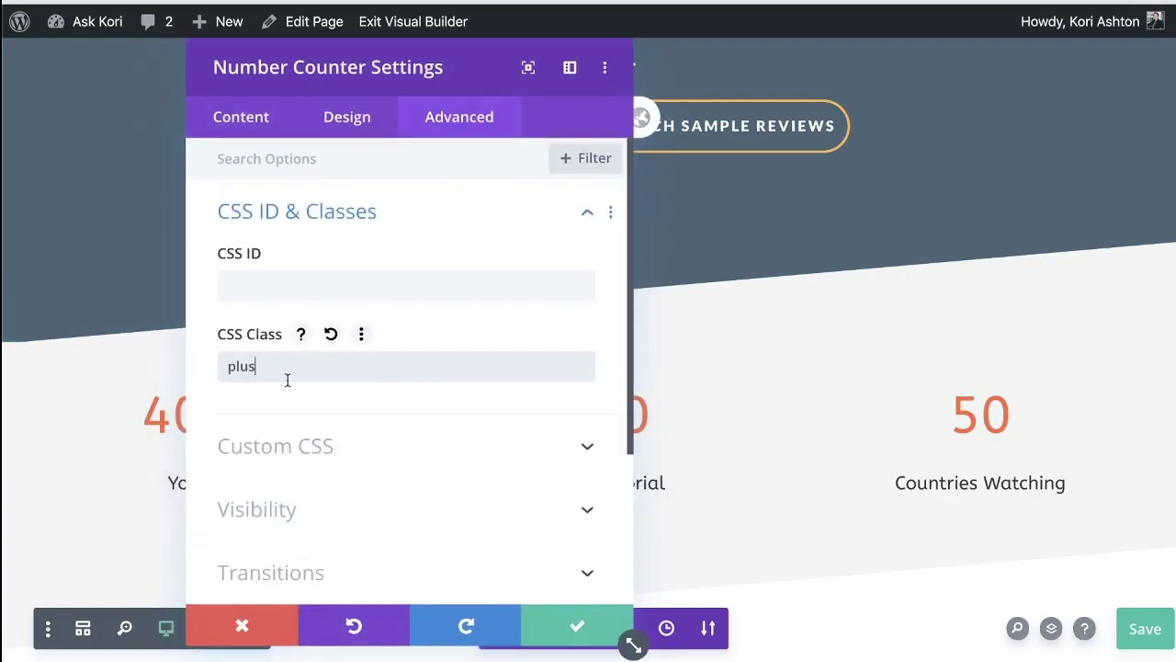
click(577, 627)
click(1145, 630)
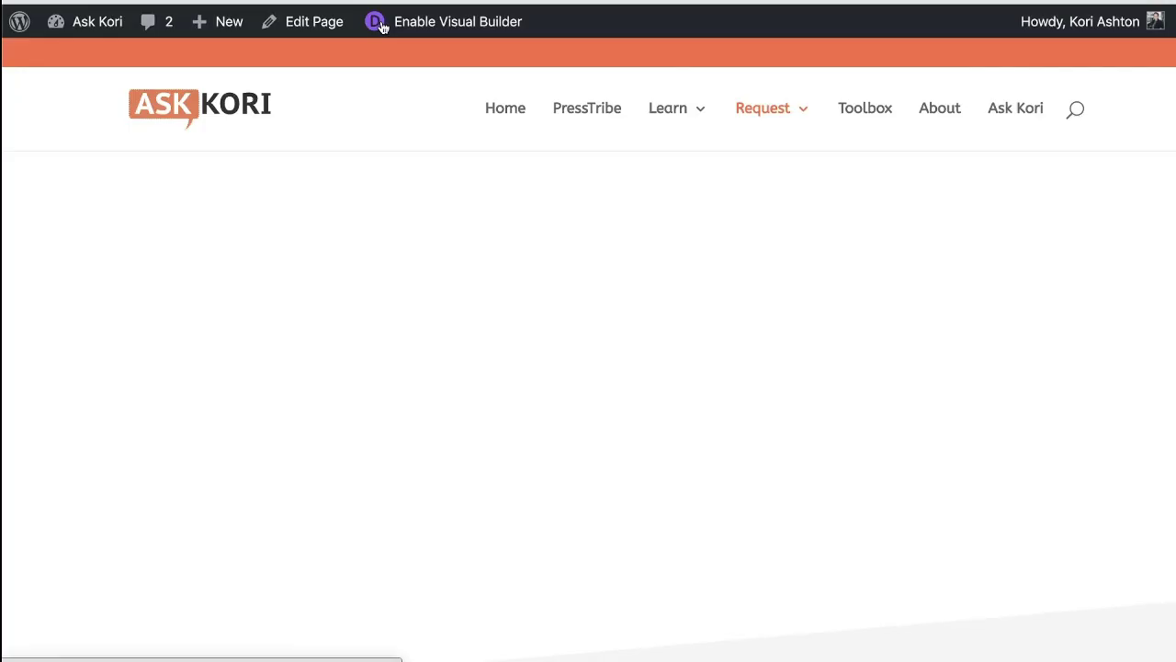
- Open the site's Additional CSS editor under Appearance > Customize
mouse_move(92, 21)
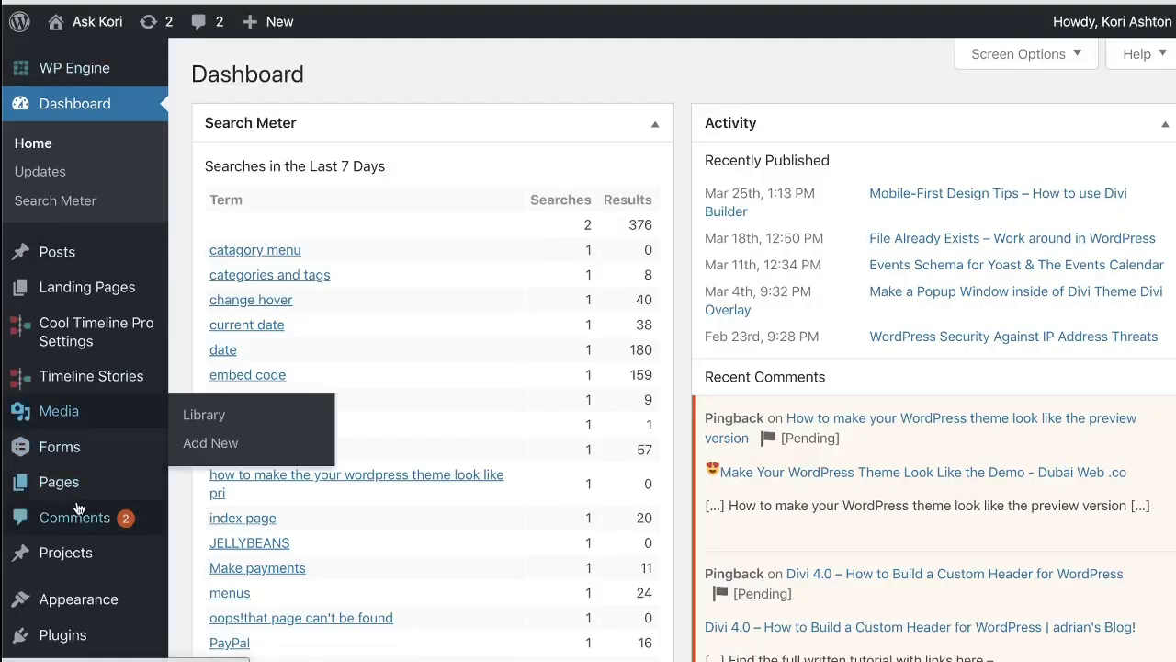
mouse_move(83, 592)
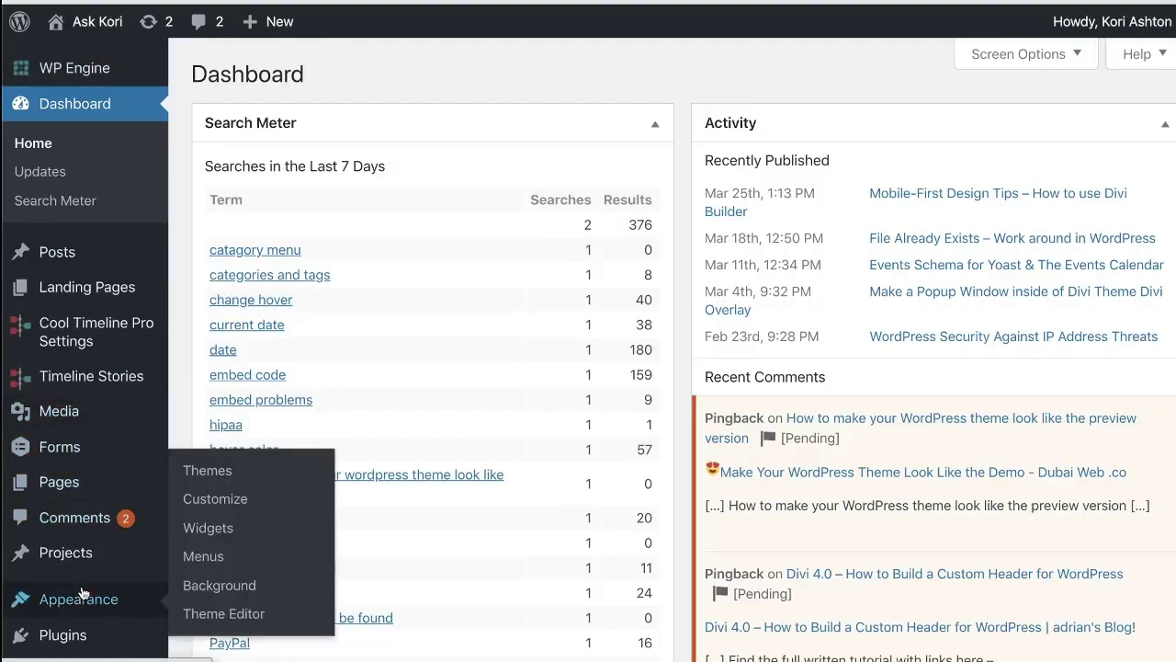
click(216, 499)
scroll(108, 475, down, 2)
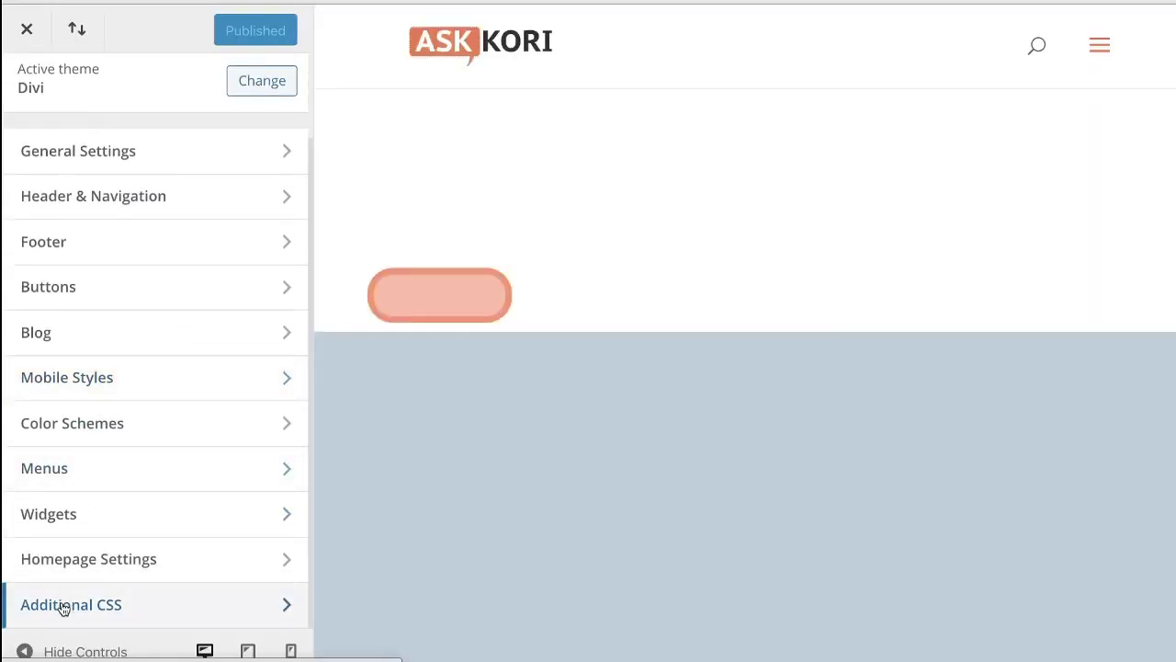
click(63, 606)
- Paste .plus .percent-value:after { content:'+';} on a new line after the last rule
scroll(129, 397, down, 15)
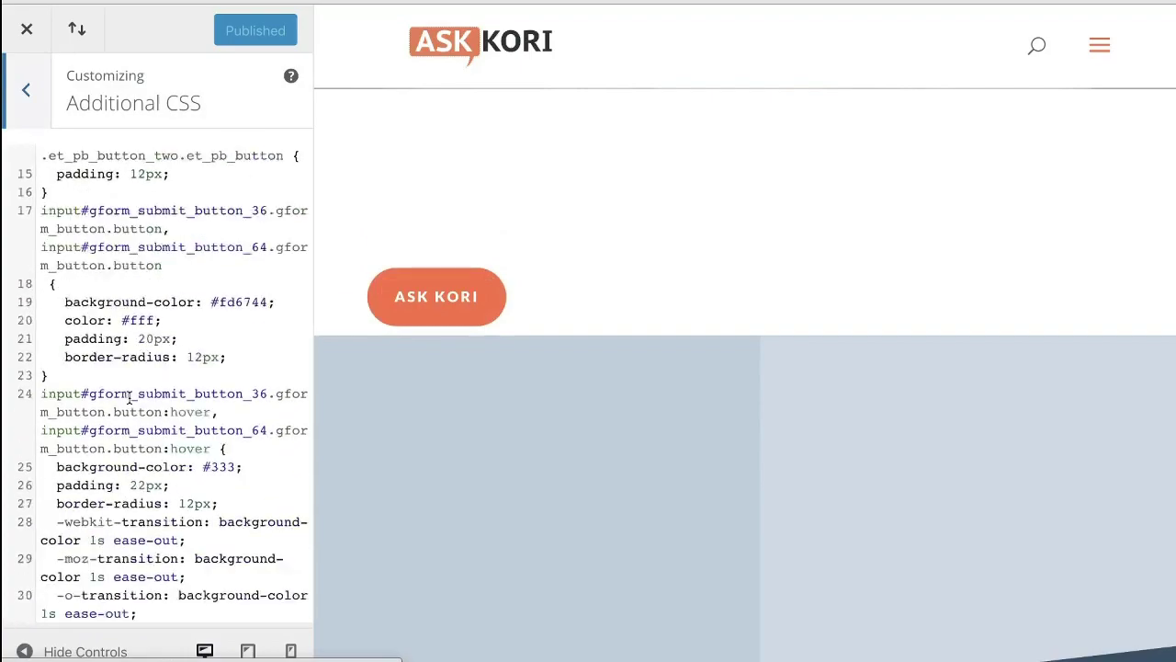
click(95, 609)
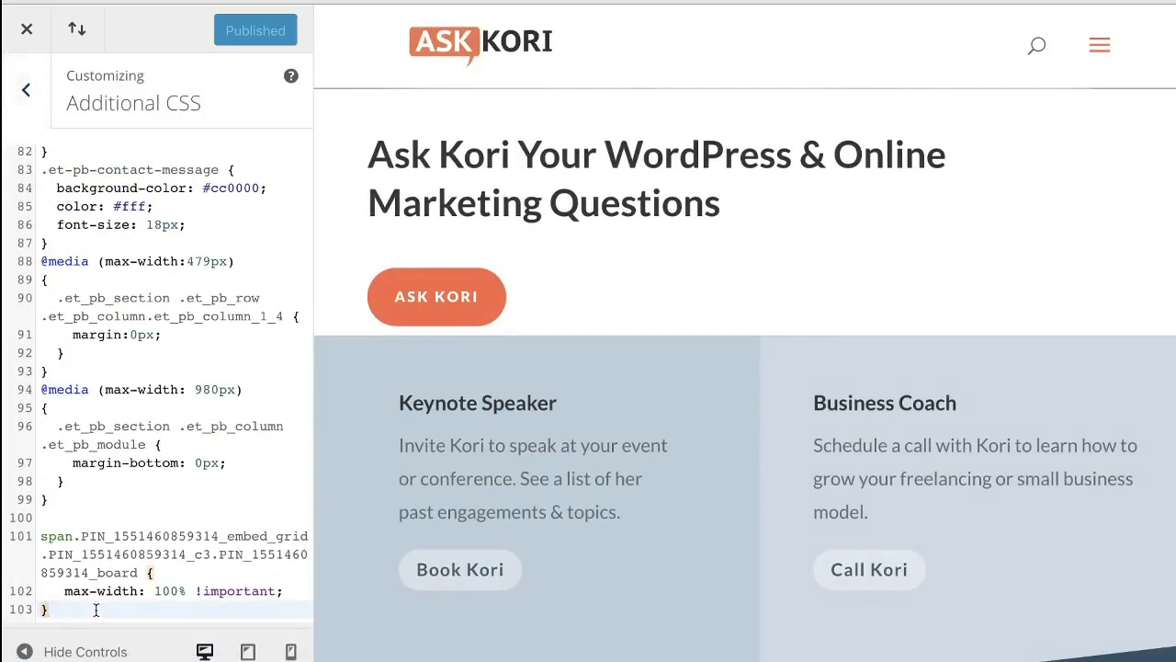
key(Return)
text(.plus .percent-value:after { content:'+';})
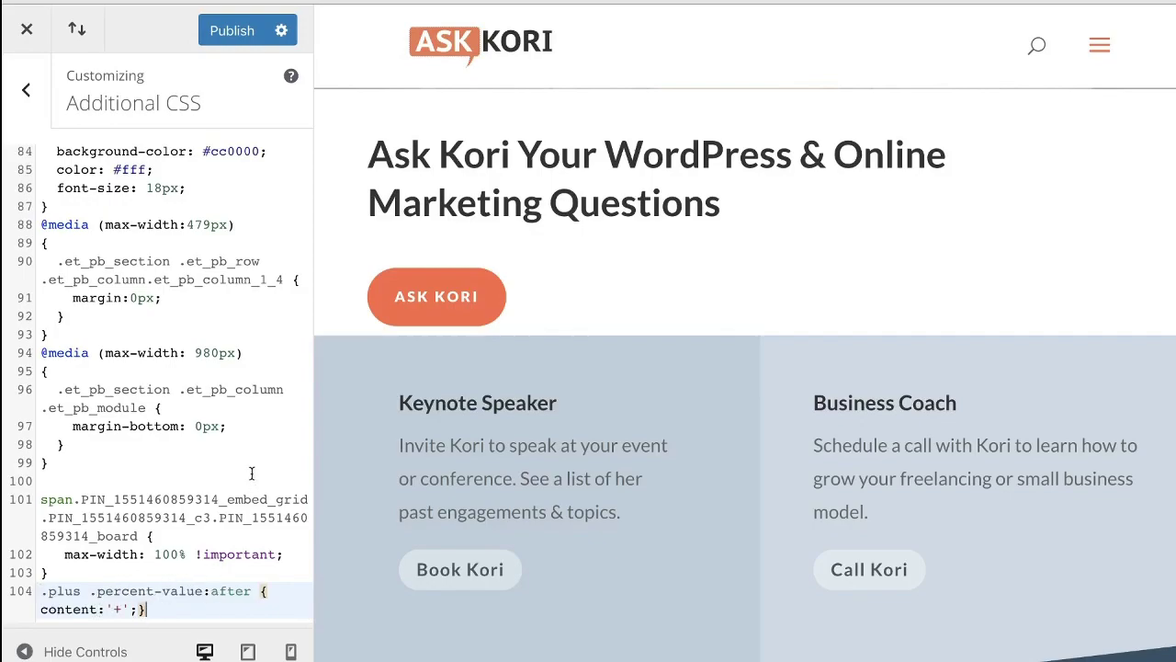
- Publish the CSS and scroll the live page to counters reading 40,000+, 400+ and 50+
click(210, 33)
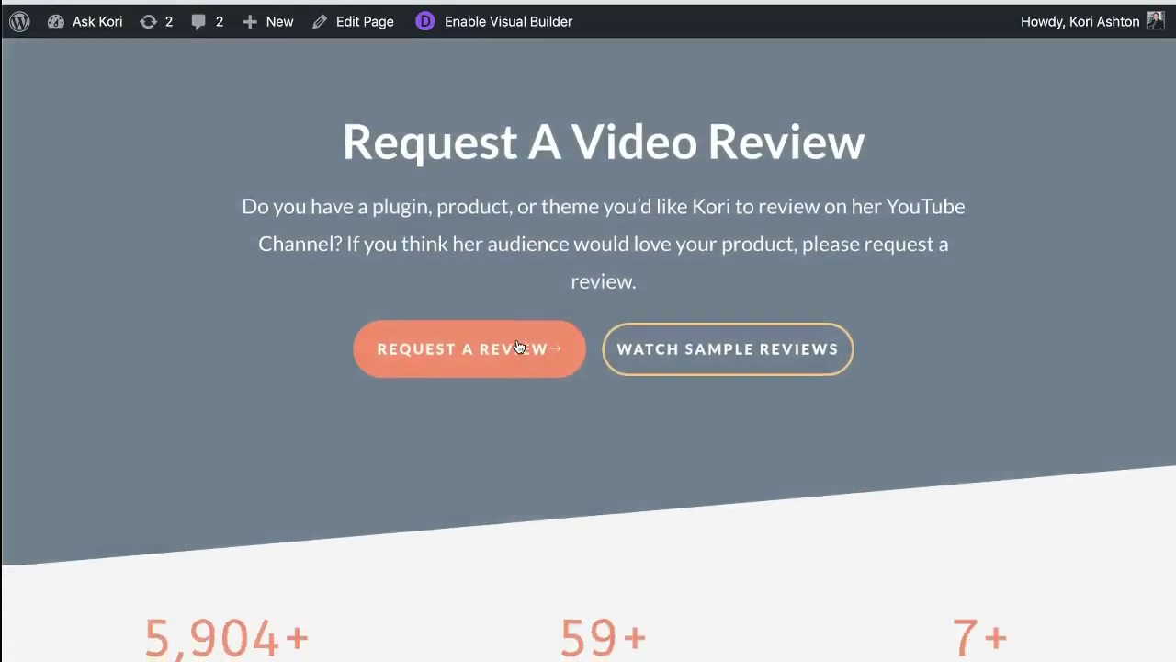
scroll(518, 341, down, 1)
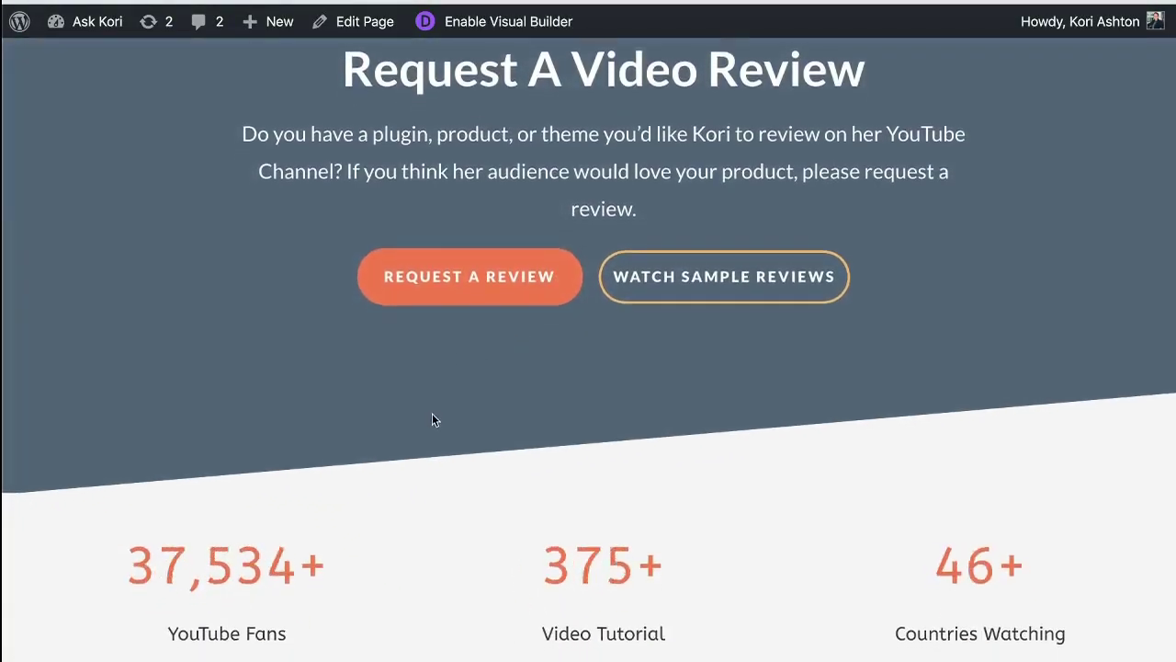
scroll(432, 420, down, 3)
scroll(432, 420, down, 2)
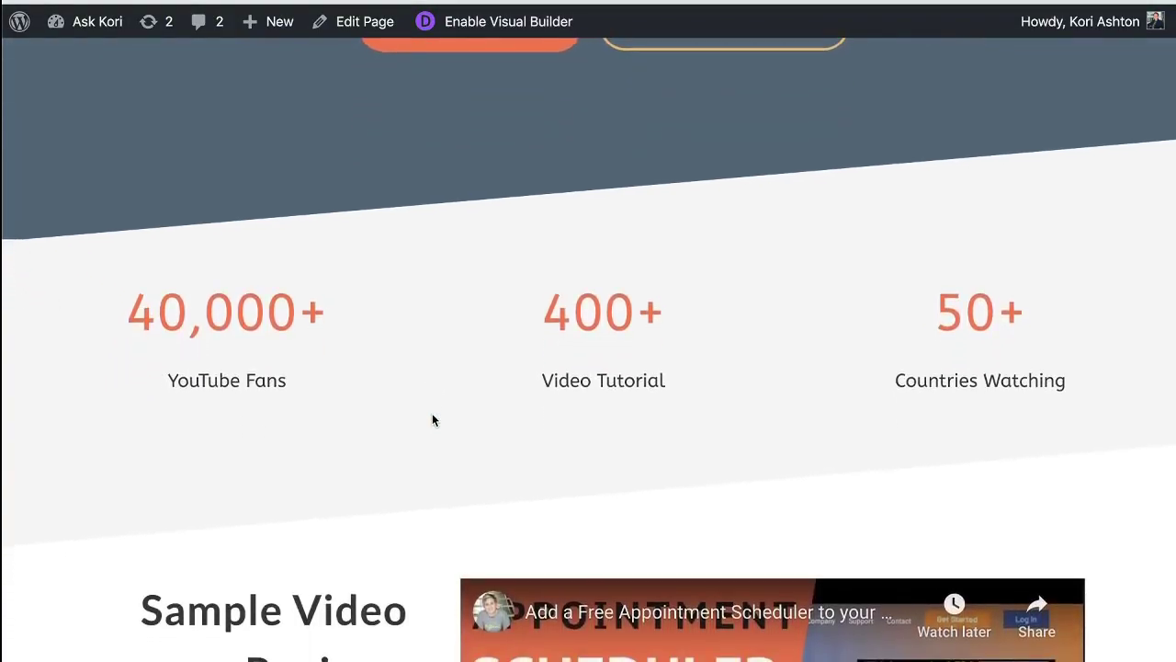